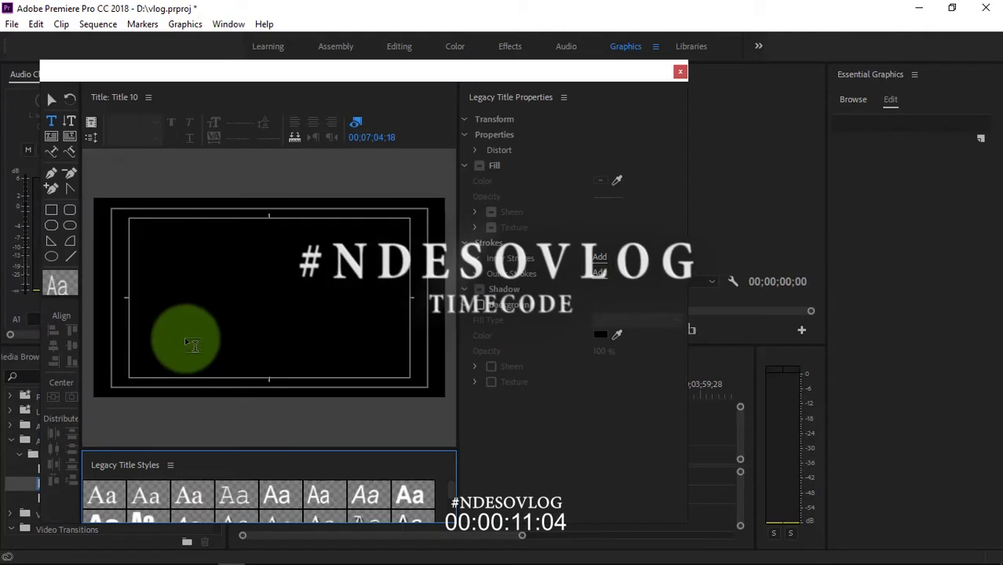
Add the text "#NDESOVLOG" in the lower part of the title canvas and centre-align it
{"action": "left_click", "coordinate": [237, 331]}
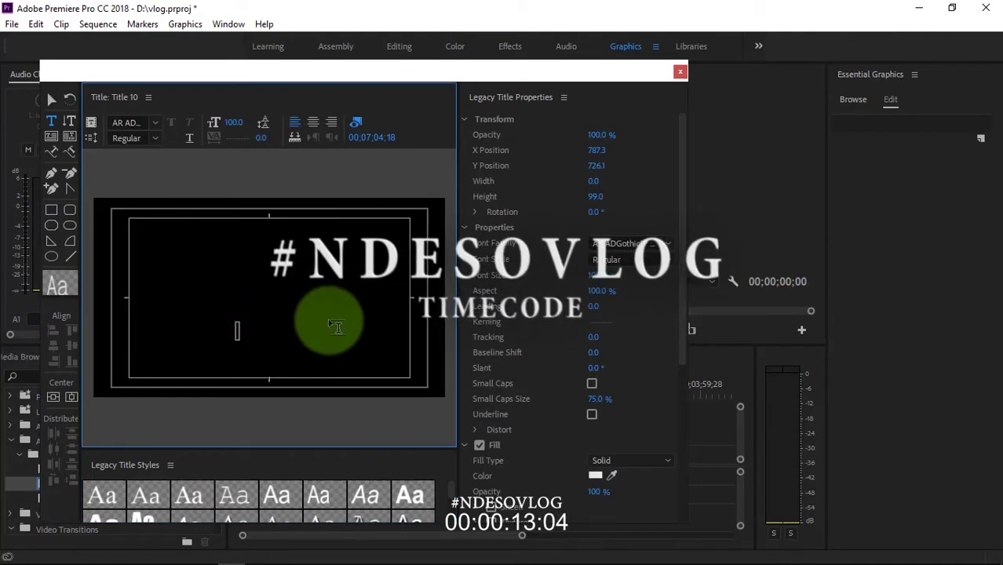
{"action": "type", "text": "#NDESOVLOG"}
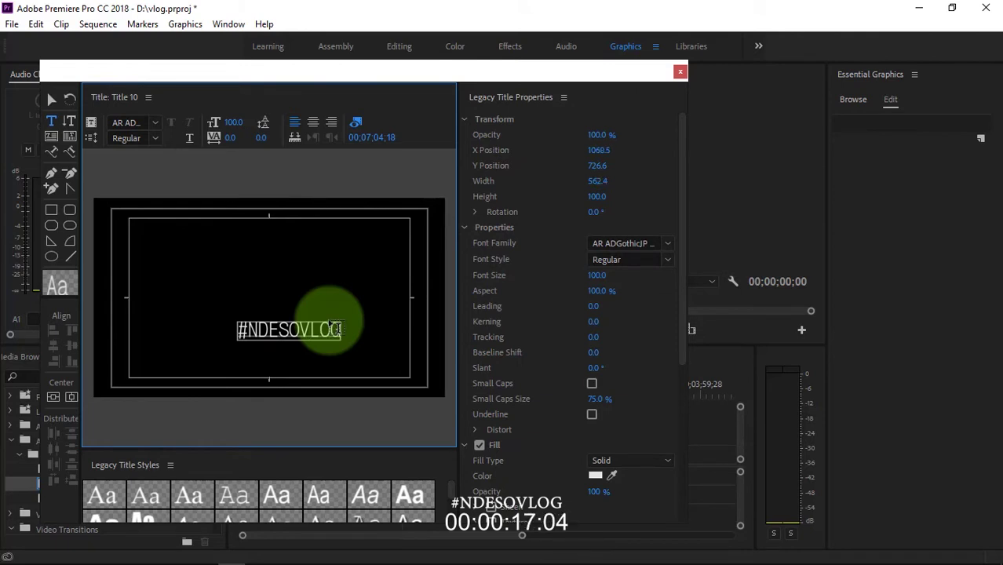
{"action": "left_click", "coordinate": [312, 122]}
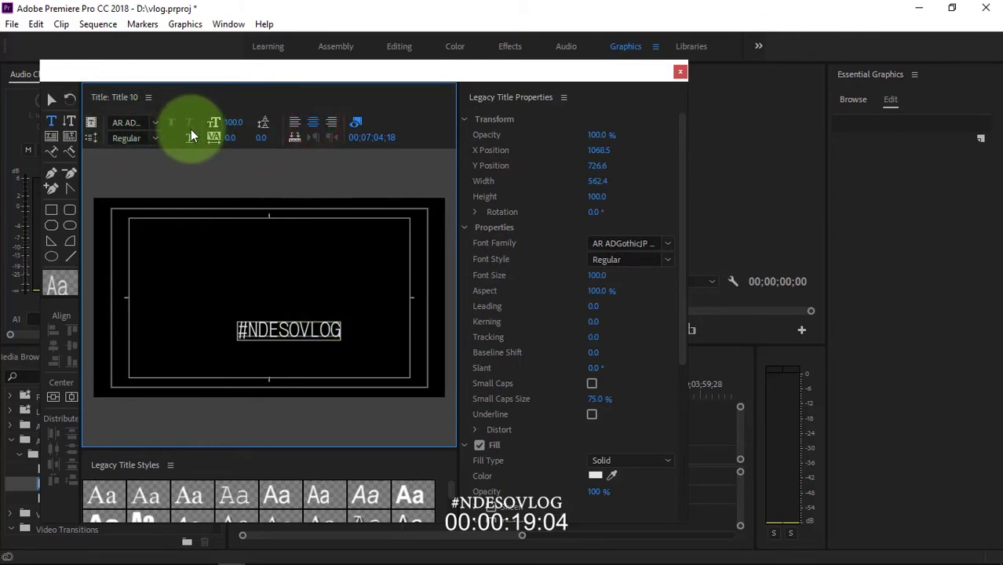
{"action": "left_click", "coordinate": [49, 99]}
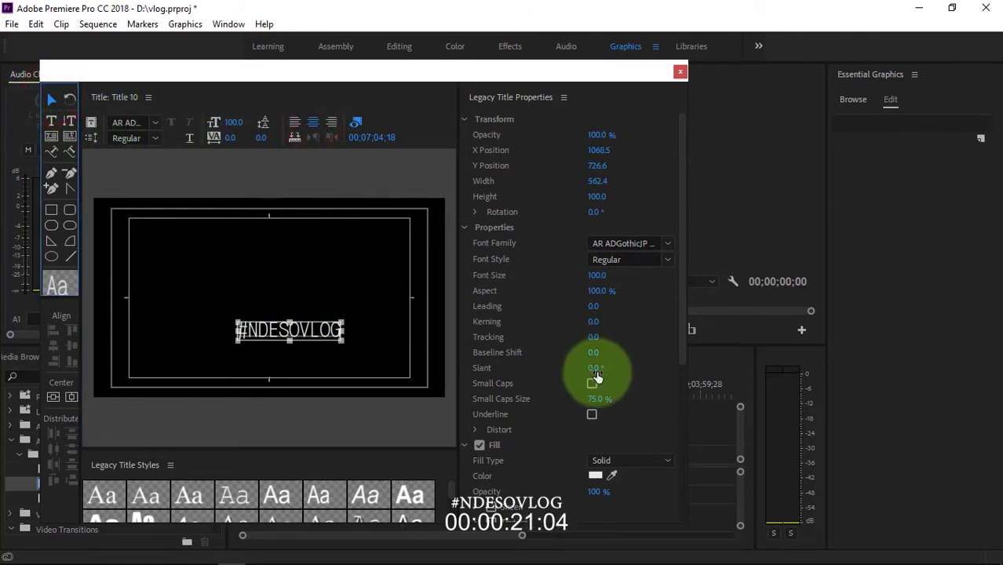
Set the font family of the whole #NDESOVLOG text to Minion Pro
{"action": "left_click_drag", "start_coordinate": [682, 218], "coordinate": [687, 322]}
{"action": "double_click", "coordinate": [313, 332]}
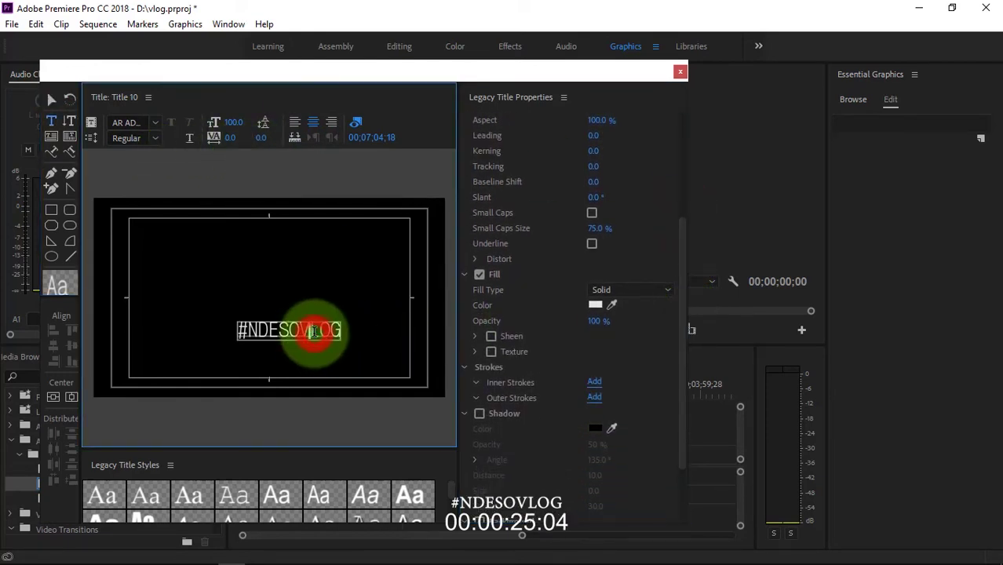
{"action": "key", "text": "ctrl+a"}
{"action": "left_click", "coordinate": [135, 138]}
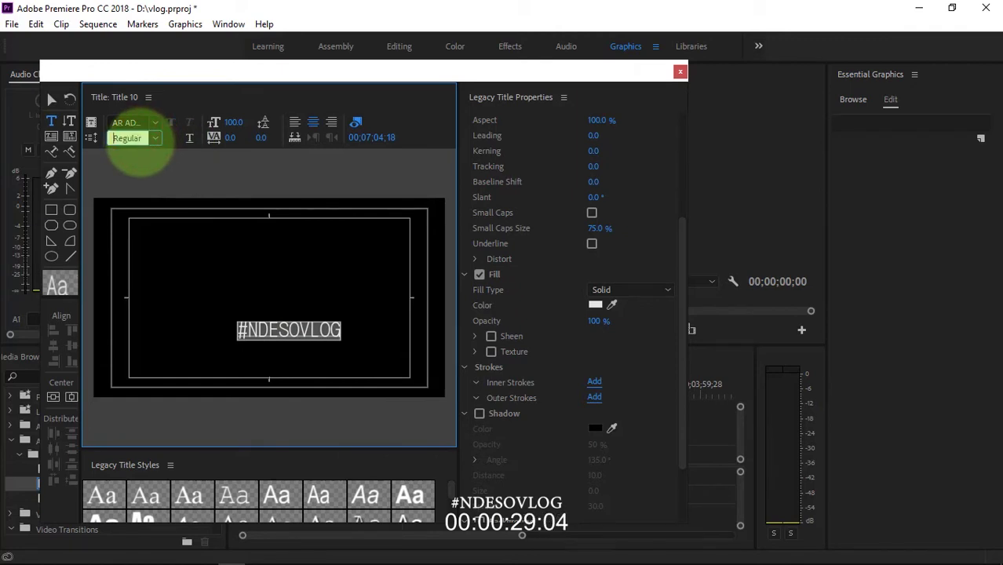
{"action": "left_click", "coordinate": [132, 123]}
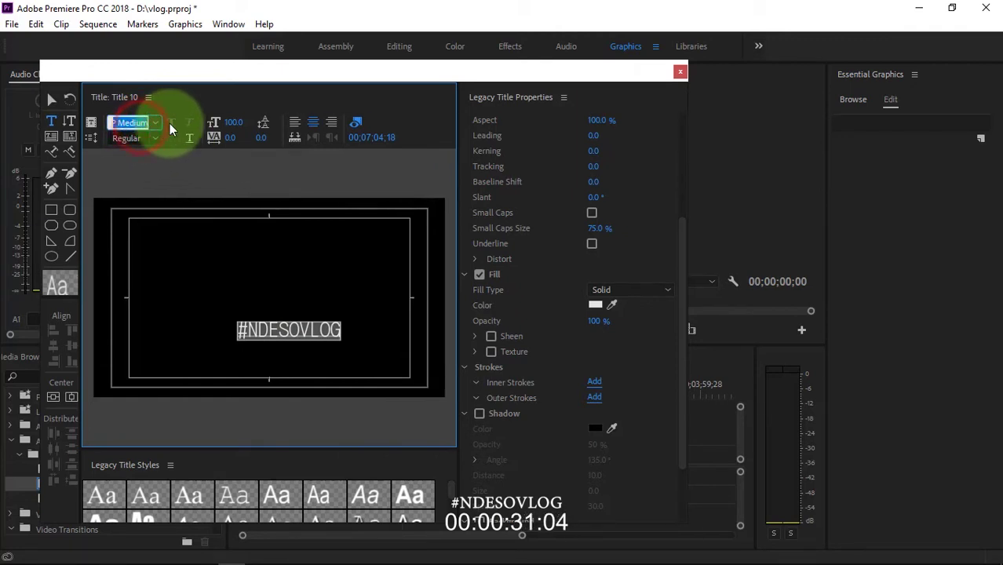
{"action": "type", "text": "Minion Pr"}
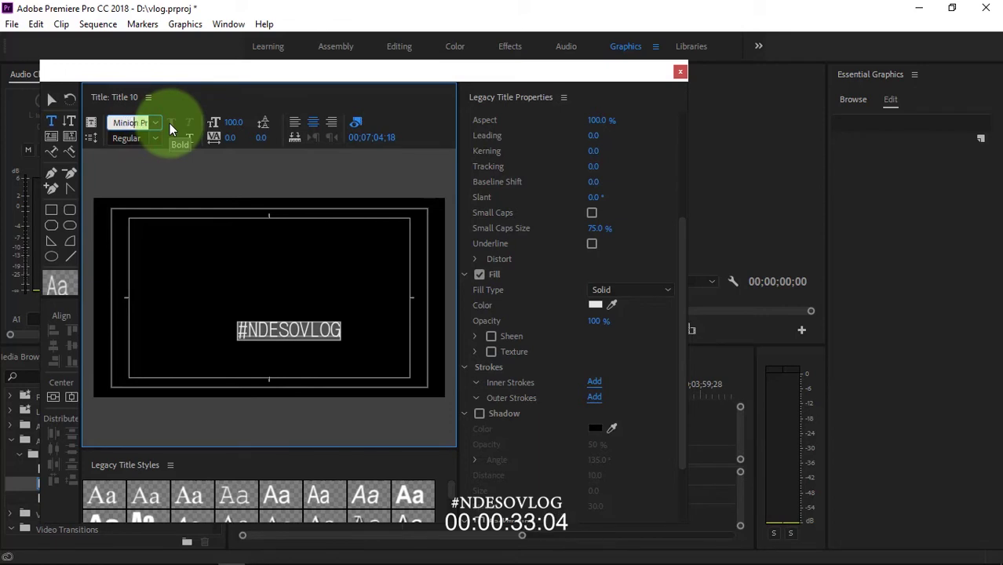
{"action": "key", "text": "Return"}
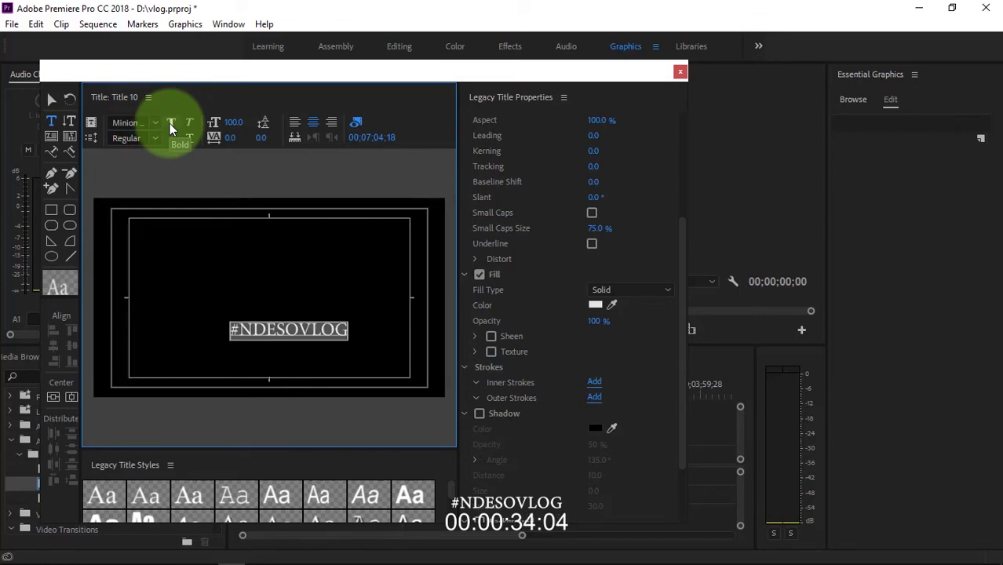
Move the #NDESOVLOG text to the horizontal centre of the lower frame and close the title editor
{"action": "left_click", "coordinate": [51, 100]}
{"action": "left_click", "coordinate": [330, 330]}
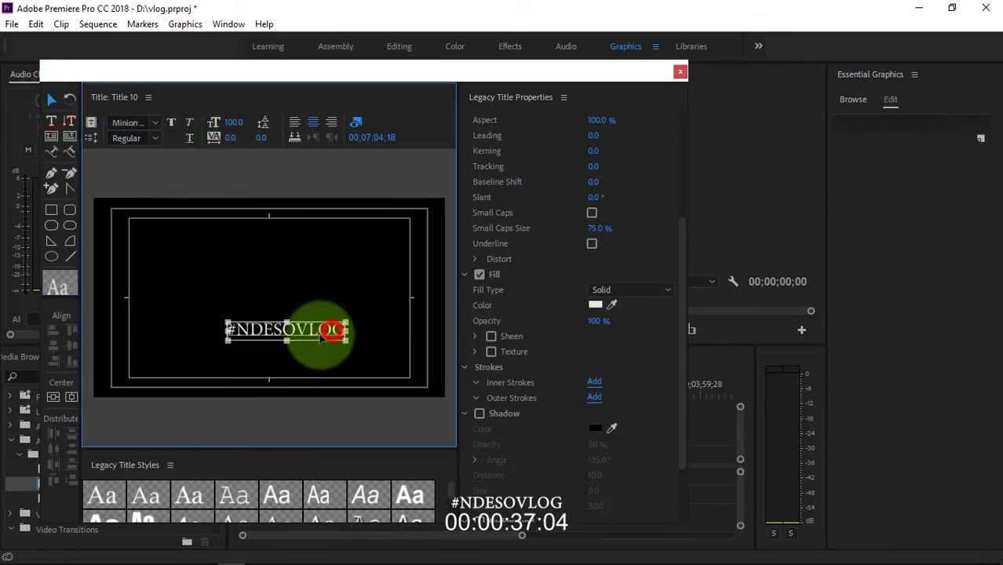
{"action": "mouse_move", "coordinate": [321, 334]}
{"action": "left_mouse_down"}
{"action": "mouse_move", "coordinate": [312, 357]}
{"action": "mouse_move", "coordinate": [313, 337]}
{"action": "left_mouse_up"}
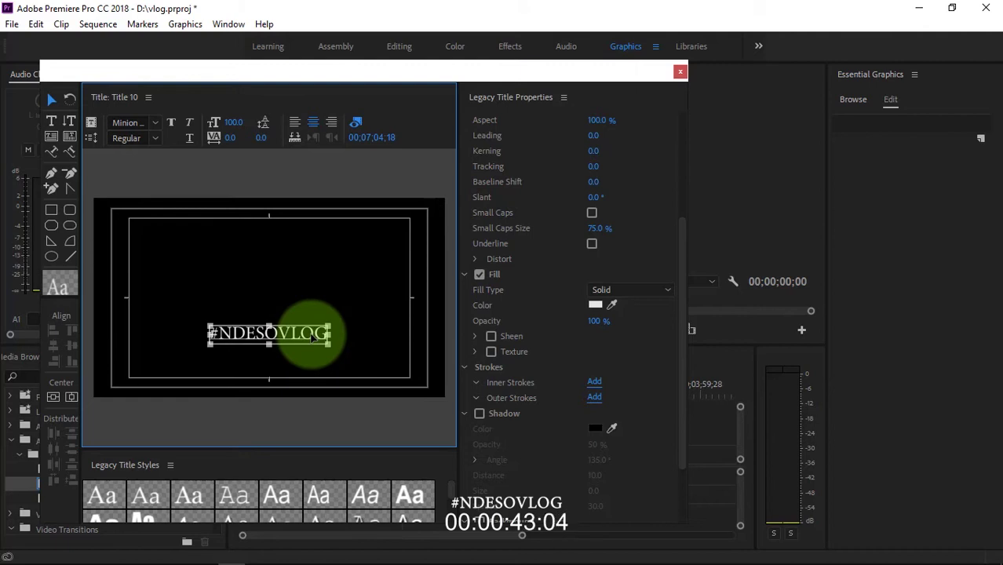
{"action": "left_click", "coordinate": [679, 73]}
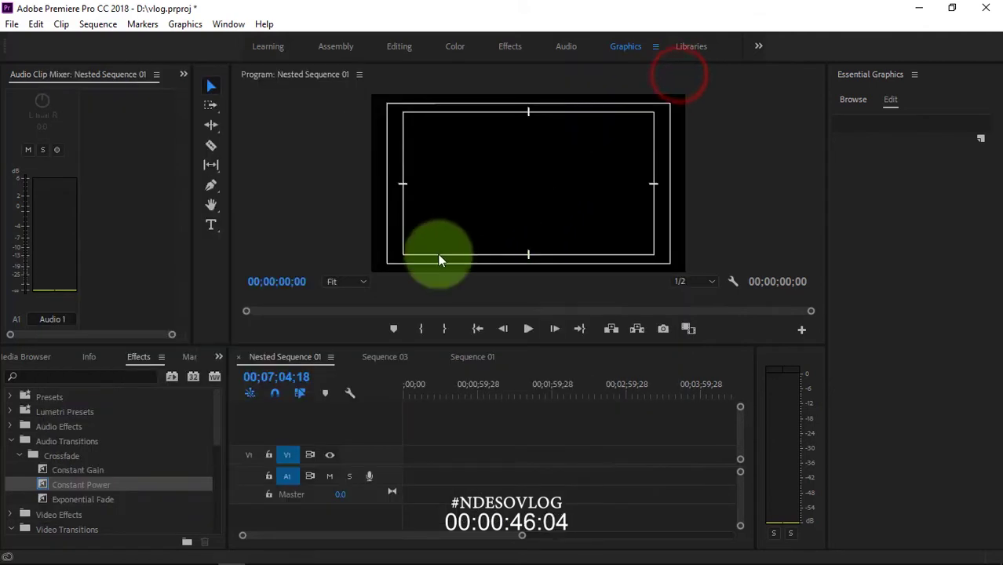
Place Title 10 at the start of track V1, extend it to about 22 seconds, and fit the timeline to the sequence
{"action": "left_click", "coordinate": [186, 359]}
{"action": "left_click", "coordinate": [218, 357]}
{"action": "left_click", "coordinate": [234, 372]}
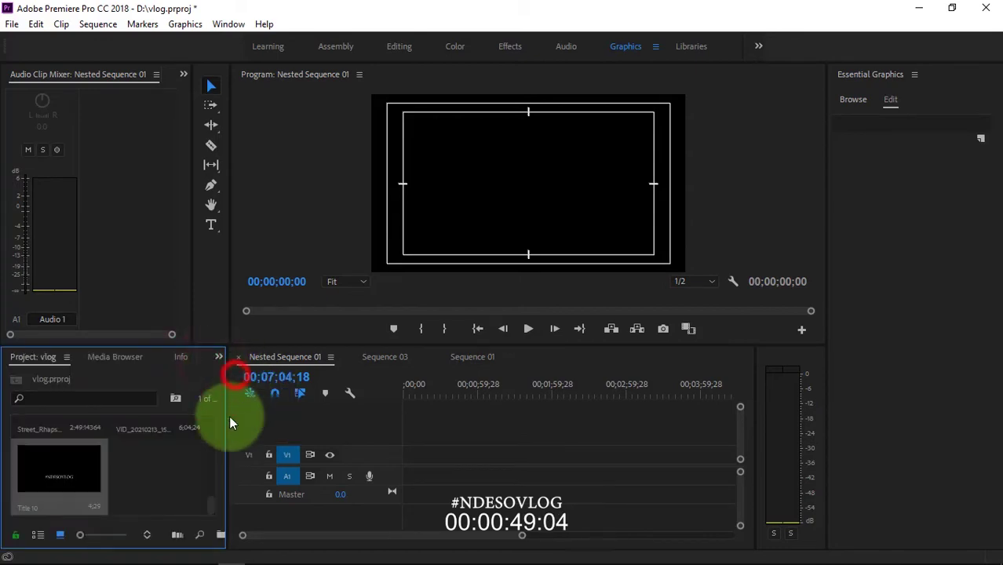
{"action": "left_click", "coordinate": [26, 488]}
{"action": "left_click_drag", "start_coordinate": [62, 456], "coordinate": [620, 454]}
{"action": "left_click", "coordinate": [412, 392]}
{"action": "key", "text": "="}
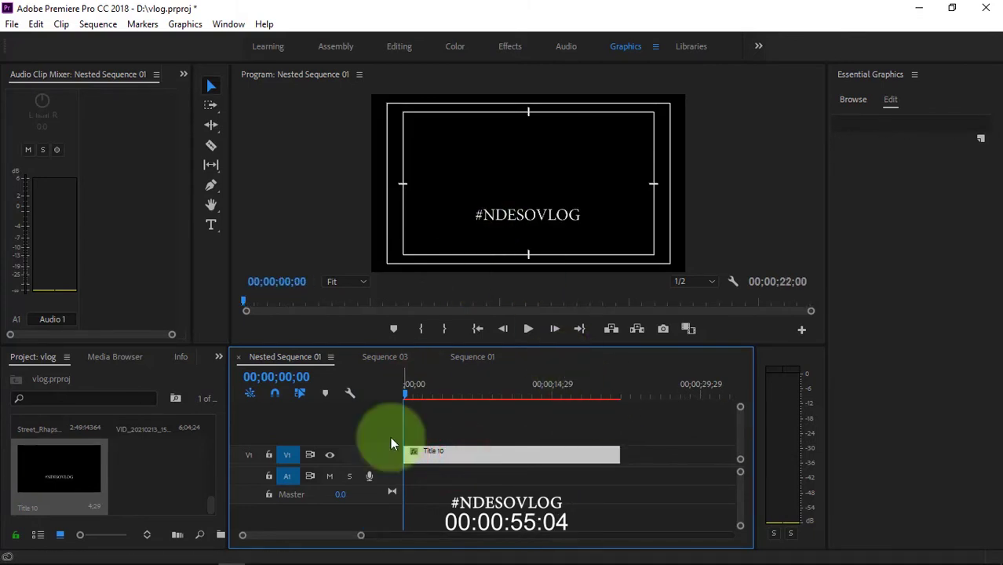
Search the effects for "TIME" and apply the Timecode video effect to the Title 10 clip
{"action": "left_click", "coordinate": [446, 398]}
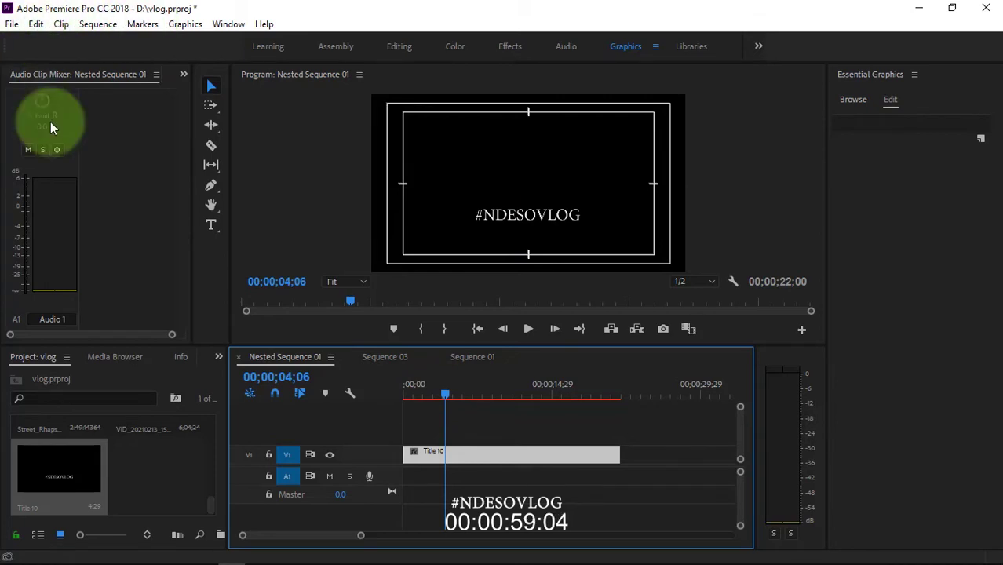
{"action": "left_click", "coordinate": [180, 357]}
{"action": "left_click", "coordinate": [188, 356]}
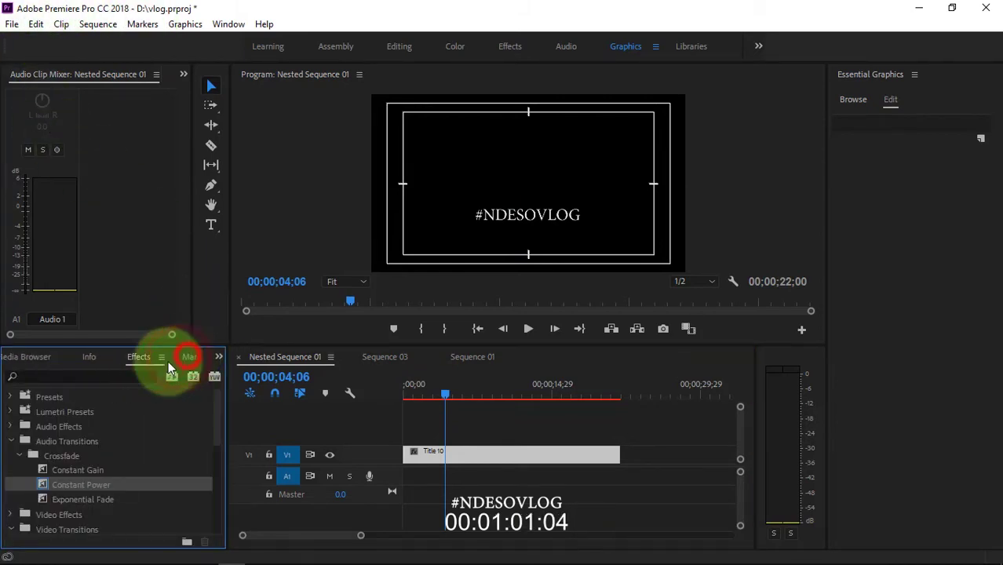
{"action": "left_click", "coordinate": [46, 377]}
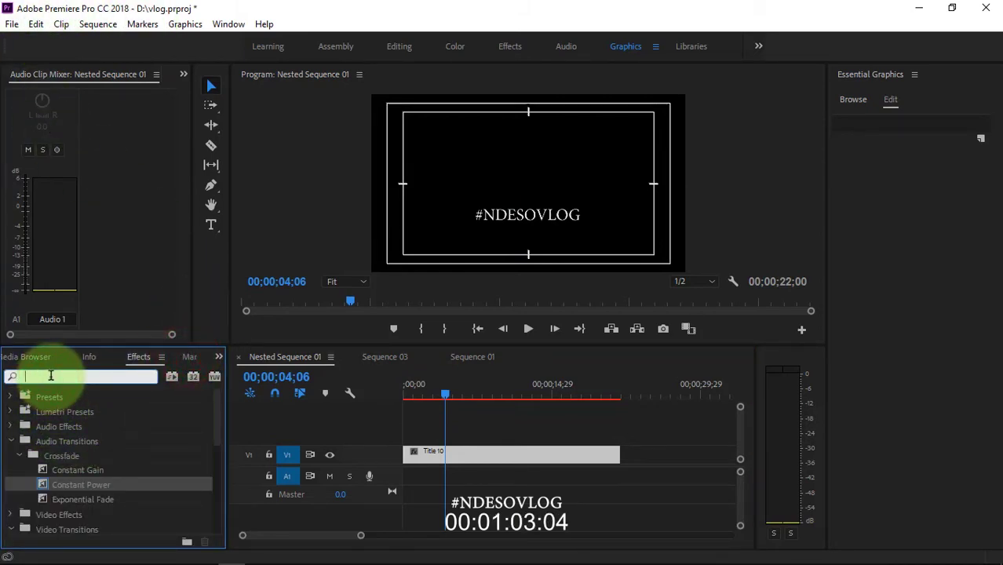
{"action": "left_click", "coordinate": [12, 442]}
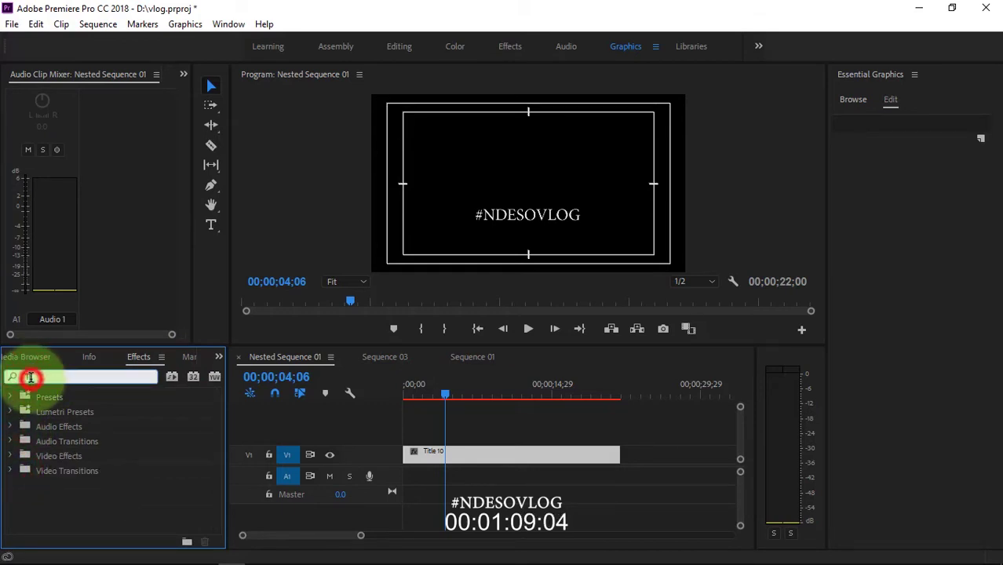
{"action": "type", "text": "TIME"}
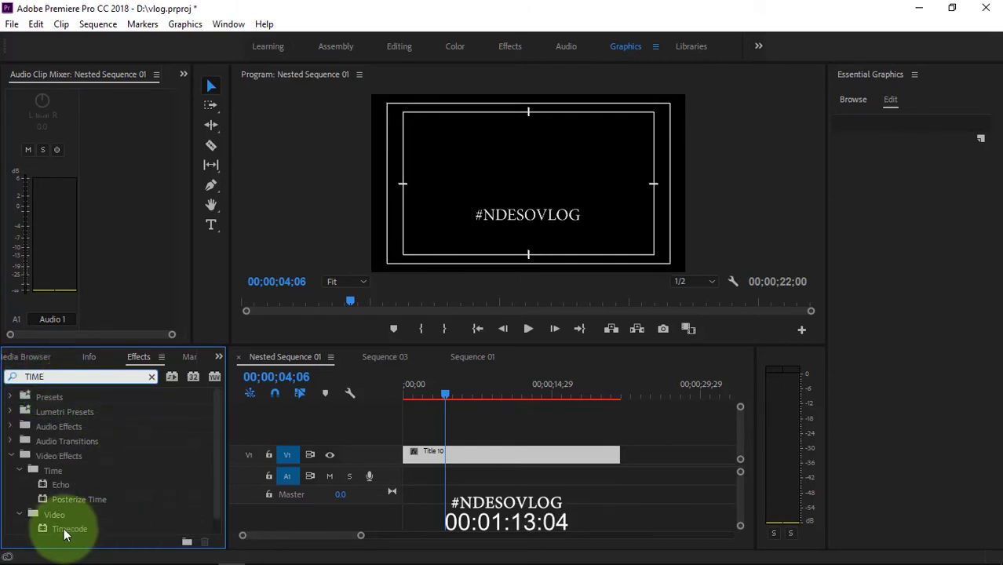
{"action": "left_click", "coordinate": [19, 513]}
{"action": "left_click", "coordinate": [18, 514]}
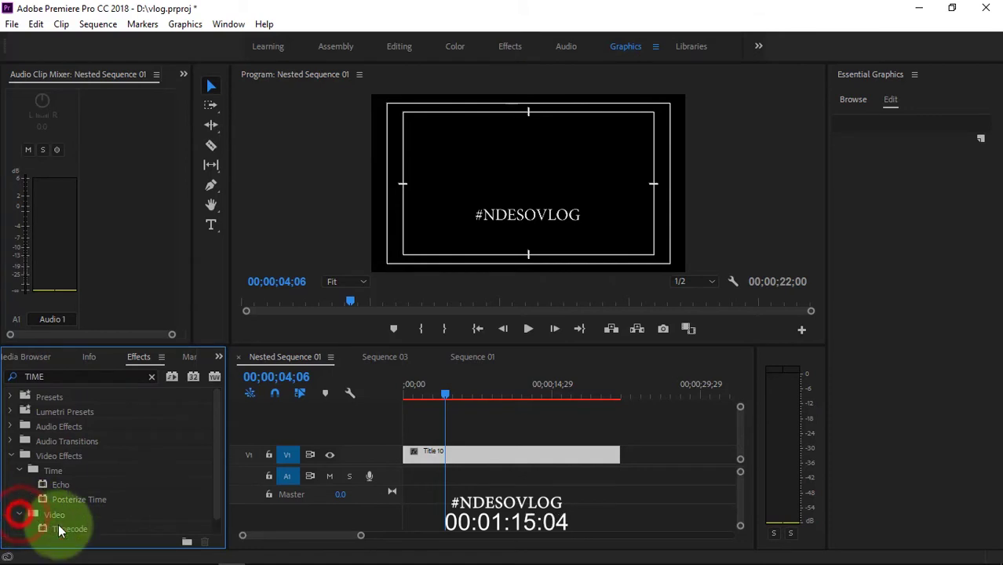
{"action": "left_click", "coordinate": [63, 527]}
{"action": "left_click_drag", "start_coordinate": [83, 532], "coordinate": [463, 458]}
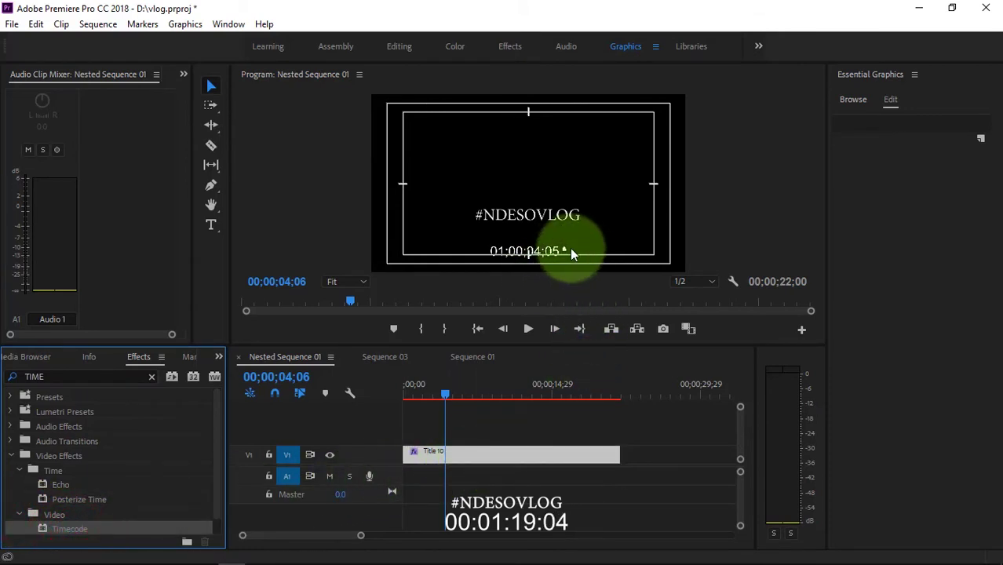
Preview the timecode at about 00;00;14;16 and turn off the safe margins in the Program Monitor
{"action": "left_click_drag", "start_coordinate": [439, 401], "coordinate": [547, 388]}
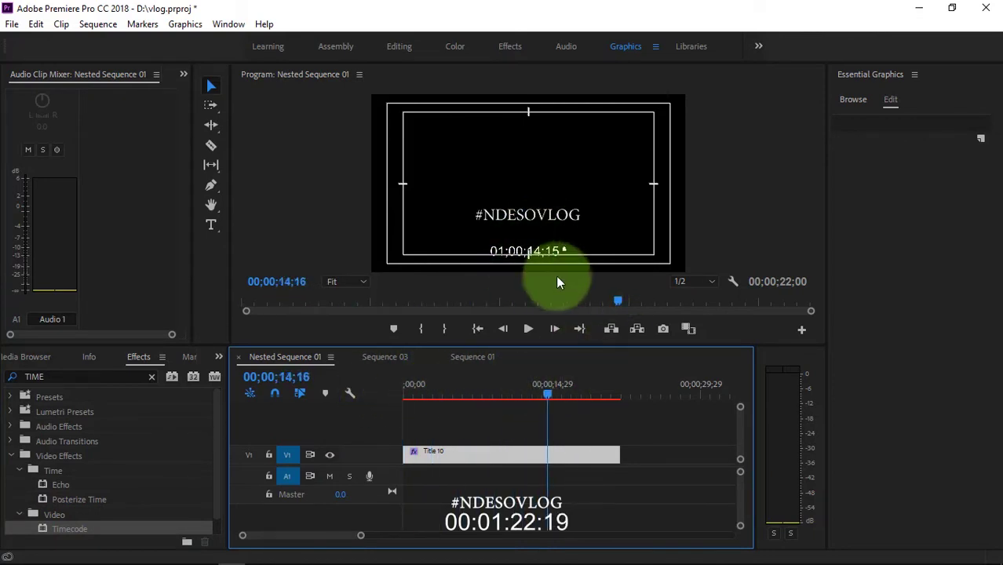
{"action": "right_click", "coordinate": [536, 180]}
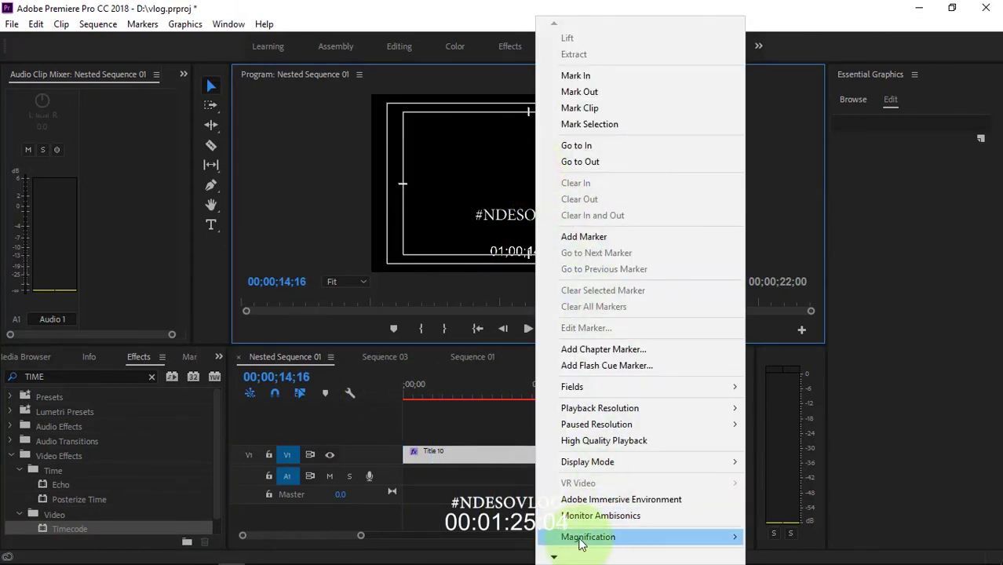
{"action": "mouse_move", "coordinate": [725, 540]}
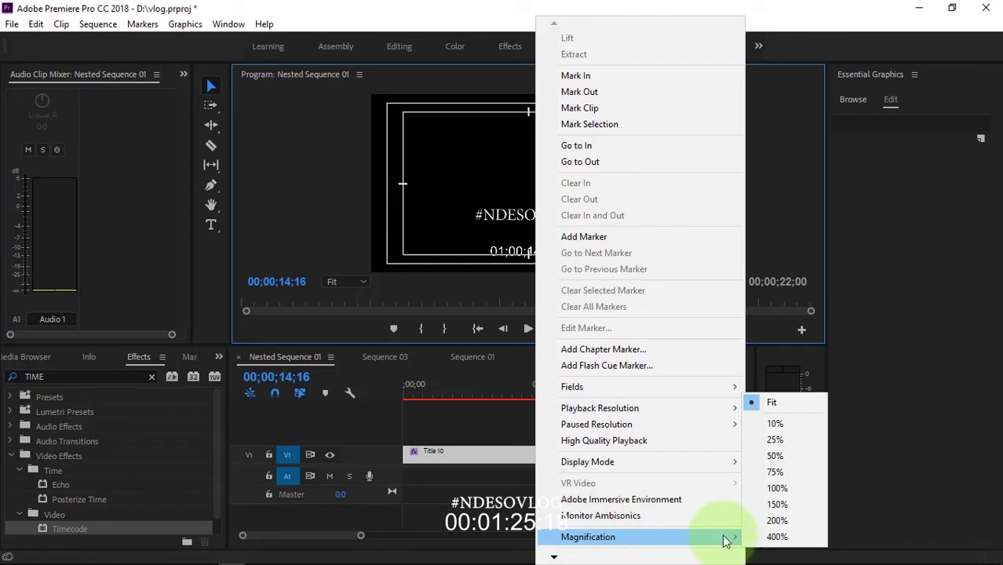
{"action": "left_click", "coordinate": [551, 541]}
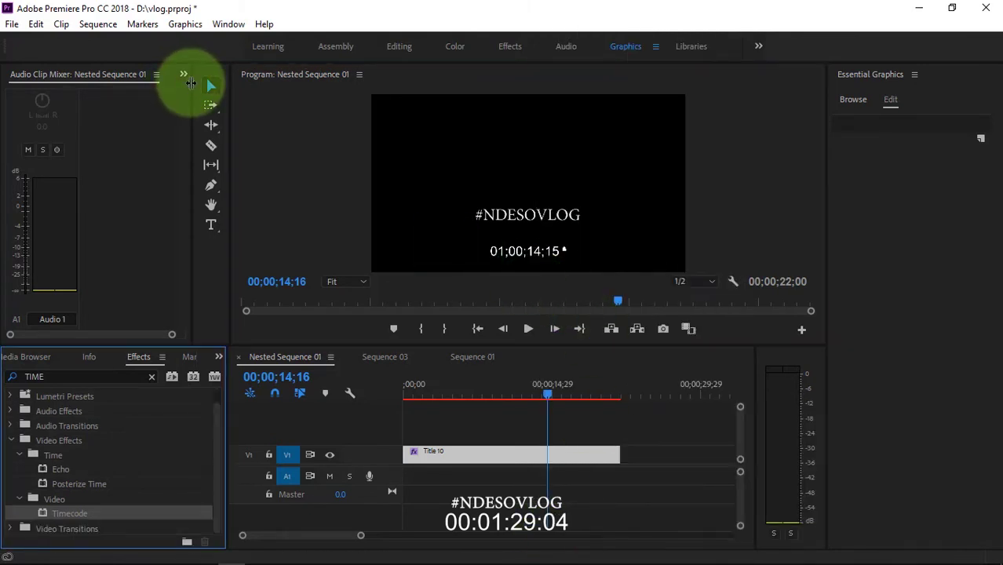
Show the Timecode effect's settings for the Title 10 clip in a widened Effect Controls panel
{"action": "left_click_drag", "start_coordinate": [191, 84], "coordinate": [253, 100]}
{"action": "left_click", "coordinate": [217, 75]}
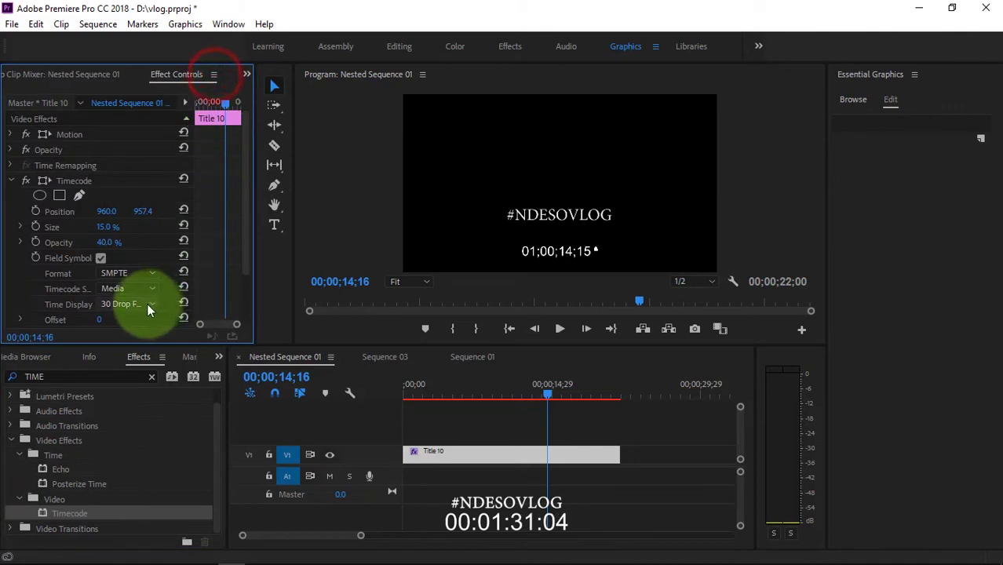
{"action": "left_click_drag", "start_coordinate": [240, 210], "coordinate": [247, 263]}
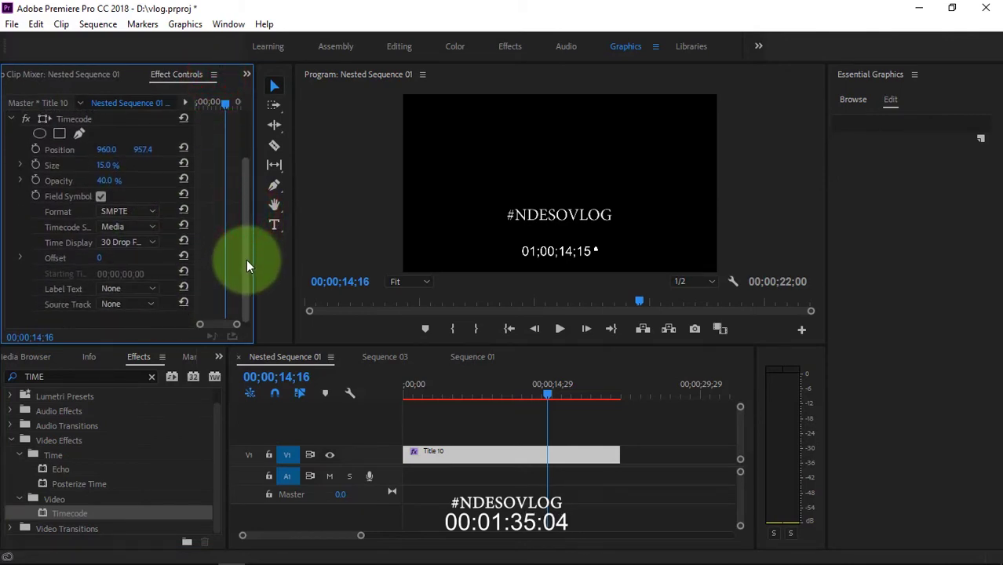
Try the Frames, Feet + frames (16mm) and Feet + frames (35mm) timecode formats, and return the format to SMPTE
{"action": "left_click", "coordinate": [130, 212]}
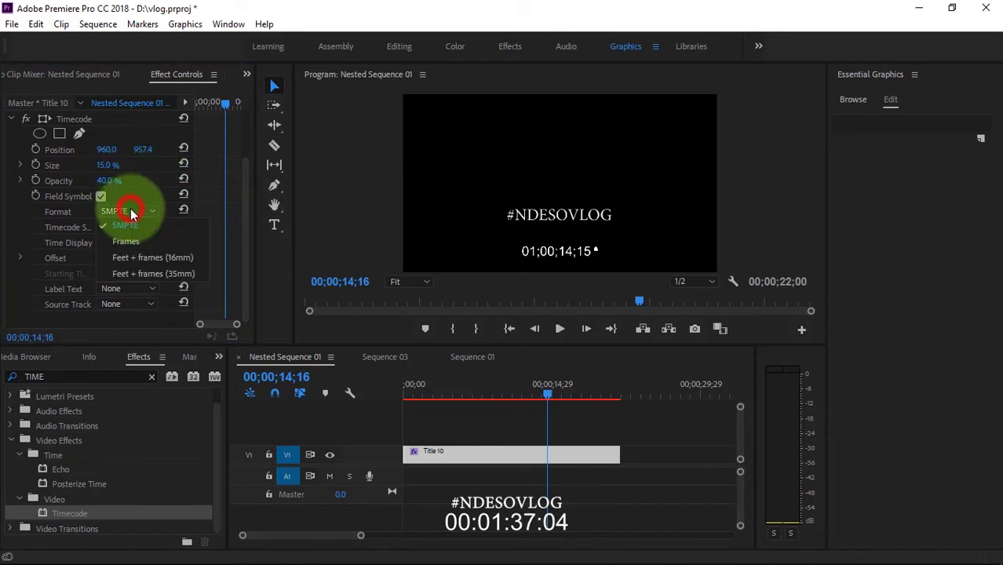
{"action": "left_click", "coordinate": [136, 235]}
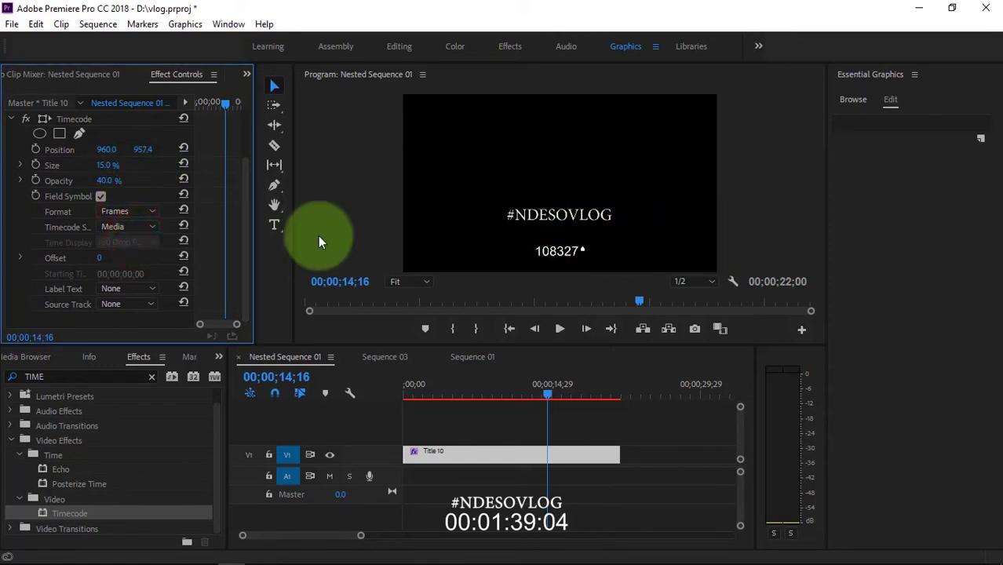
{"action": "left_click", "coordinate": [157, 211]}
{"action": "left_click", "coordinate": [164, 252]}
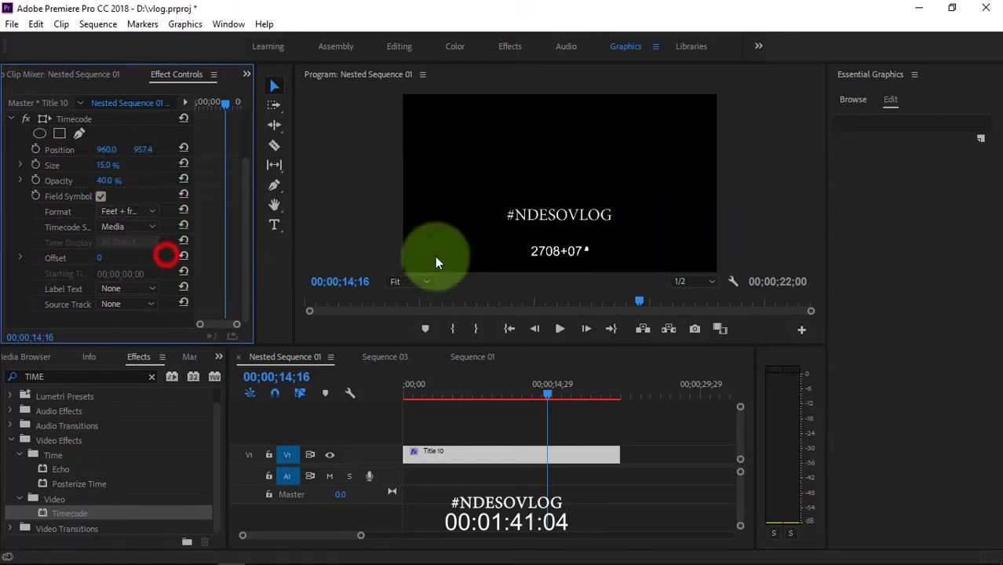
{"action": "left_click", "coordinate": [127, 211]}
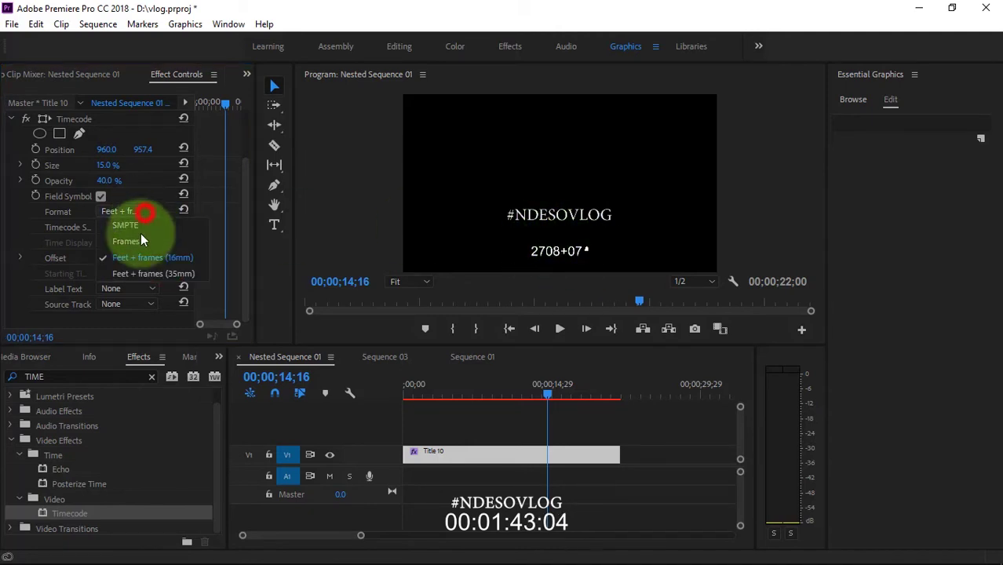
{"action": "left_click", "coordinate": [135, 272]}
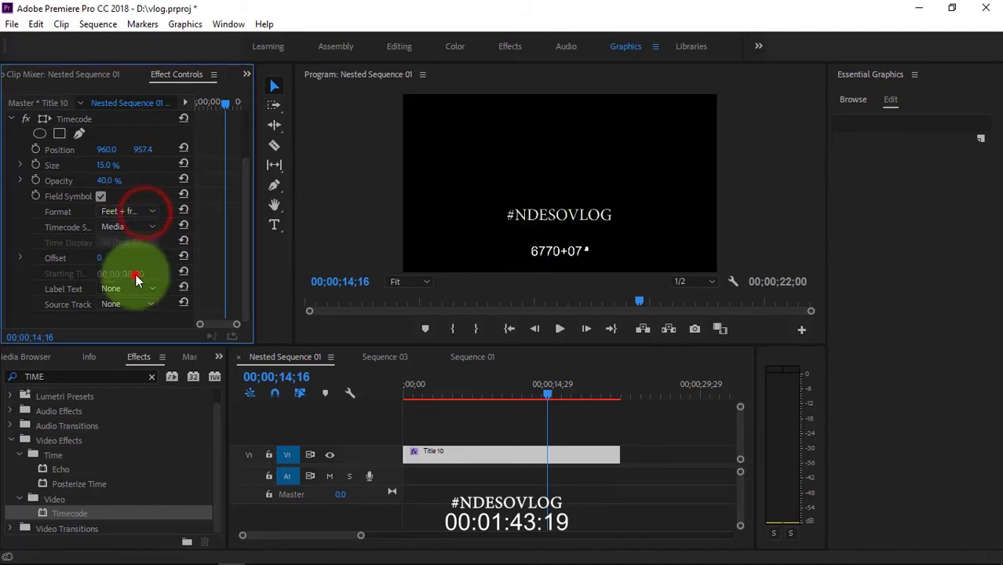
{"action": "left_click", "coordinate": [139, 213]}
{"action": "left_click", "coordinate": [138, 232]}
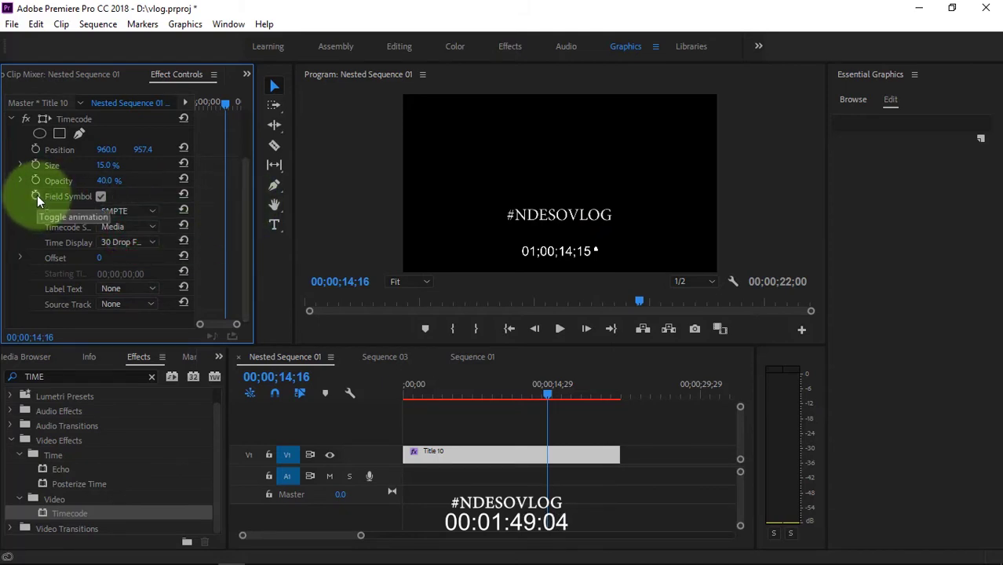
Switch the Timecode effect's Field Symbol off and back on to compare the display
{"action": "left_click", "coordinate": [102, 197]}
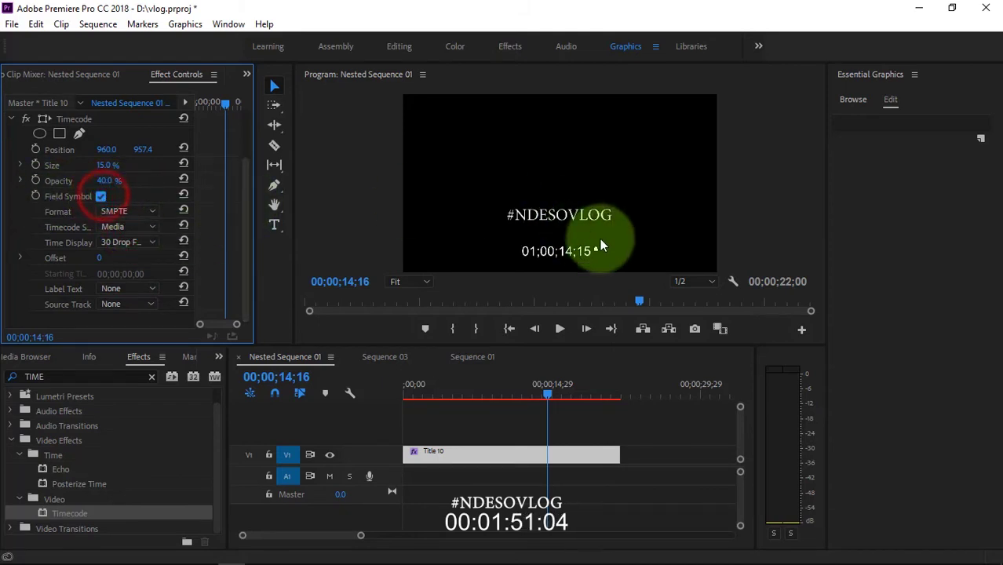
{"action": "left_click", "coordinate": [100, 197]}
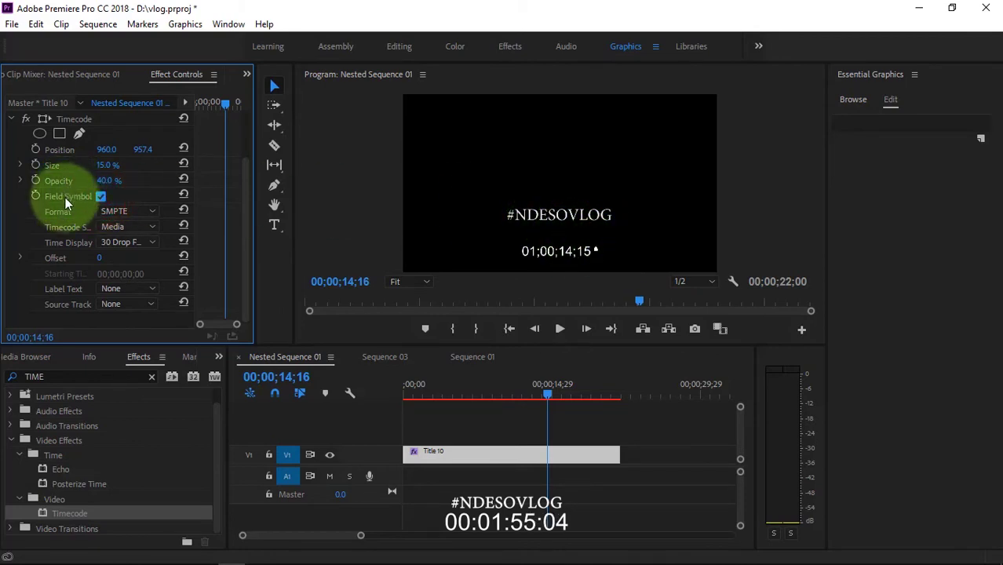
Turn off the Timecode effect's Field Symbol and set its Time Display to 25
{"action": "left_click", "coordinate": [101, 196]}
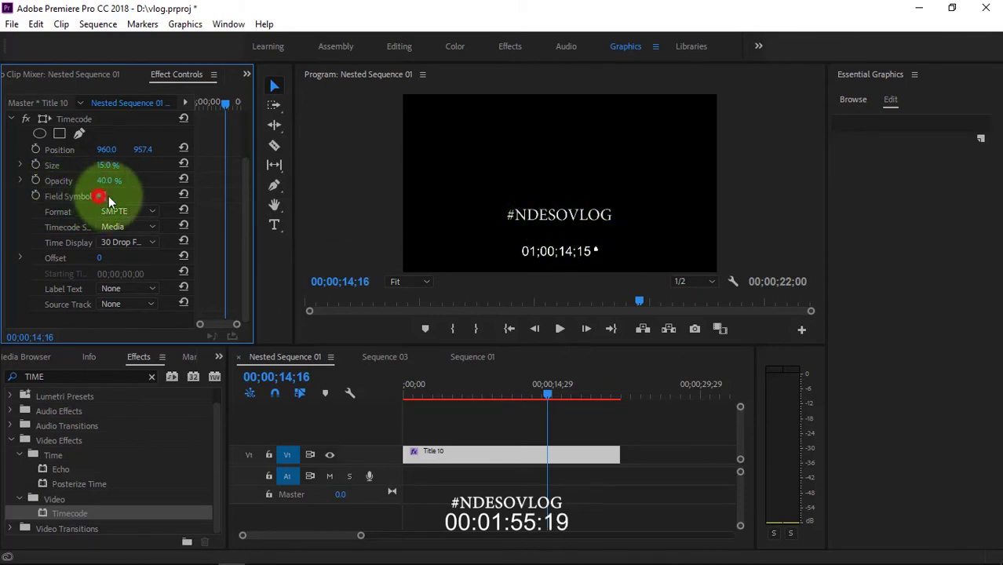
{"action": "left_click", "coordinate": [135, 243]}
{"action": "left_click", "coordinate": [129, 268]}
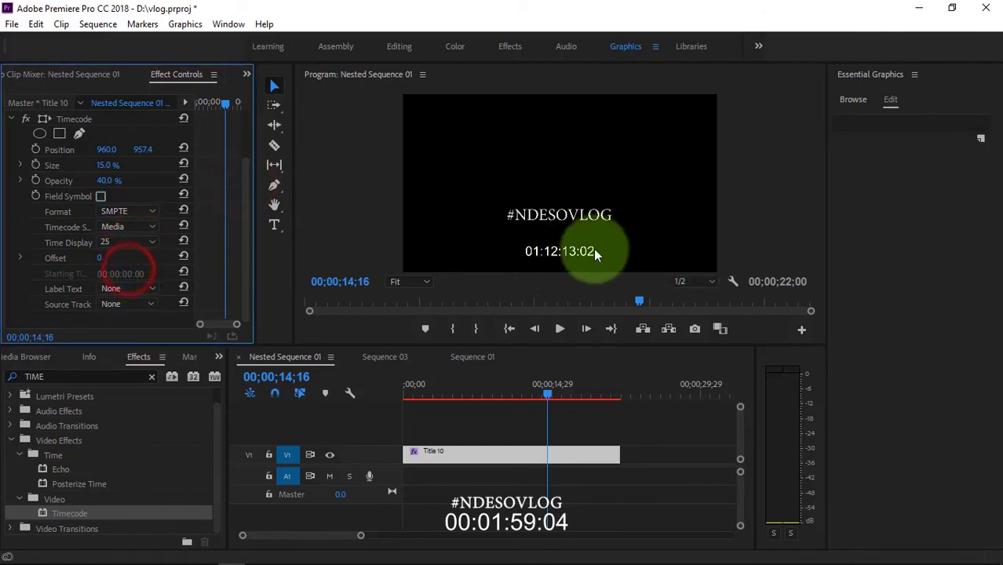
Try the 24 and 50 Time Display rates for the timecode, and return the rate to 25
{"action": "left_click", "coordinate": [129, 242]}
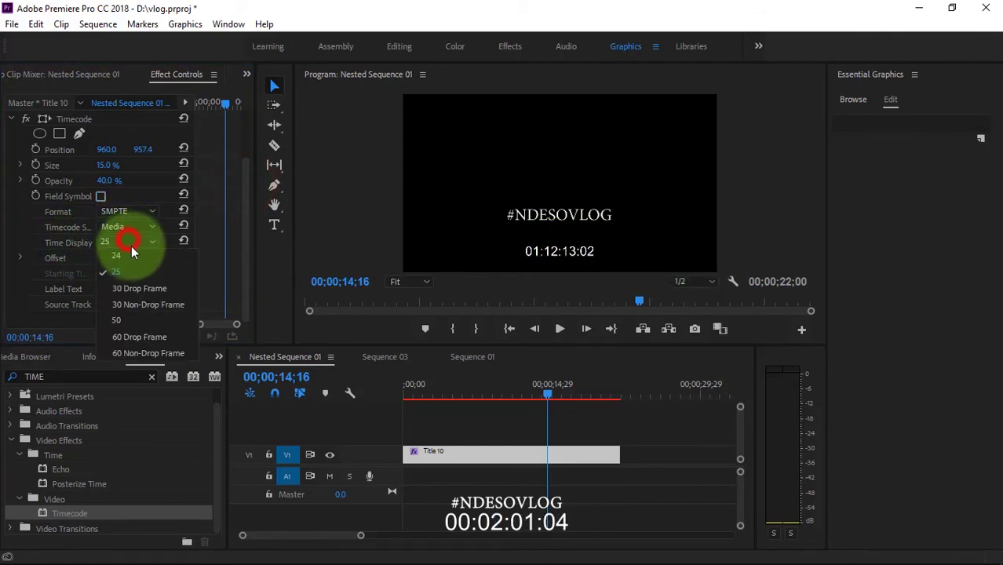
{"action": "left_click", "coordinate": [131, 256]}
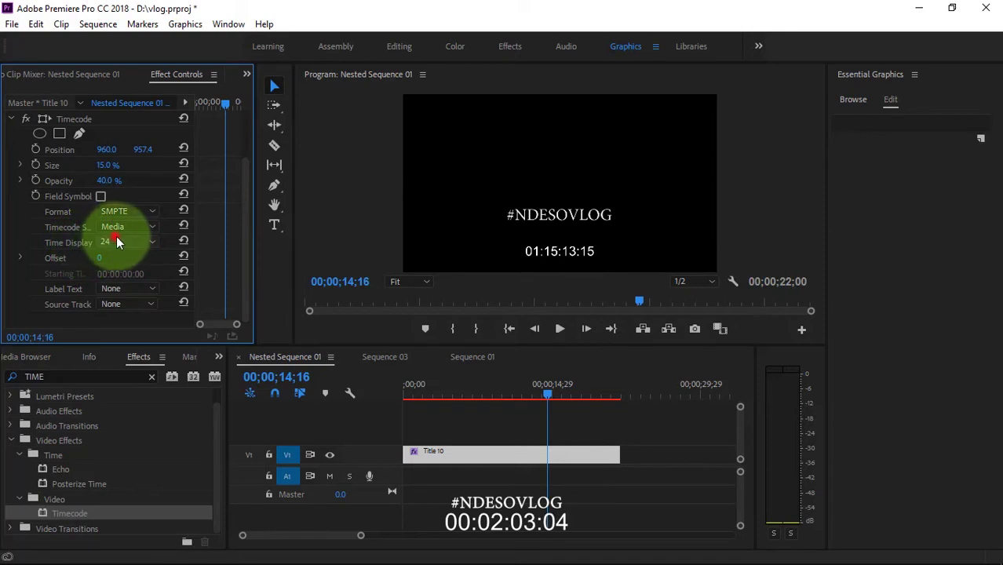
{"action": "left_click", "coordinate": [114, 238]}
{"action": "left_click", "coordinate": [156, 321]}
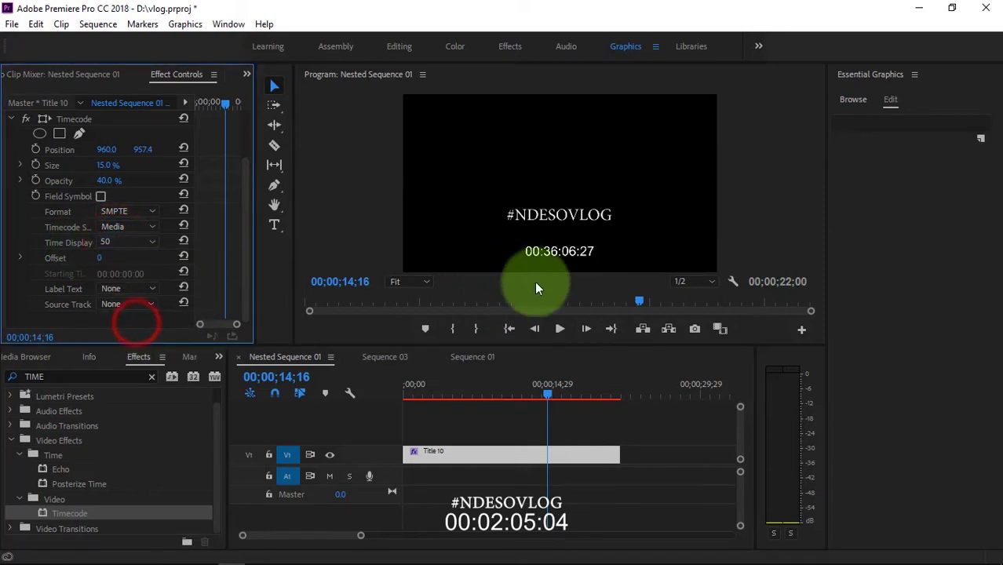
{"action": "left_click", "coordinate": [107, 246]}
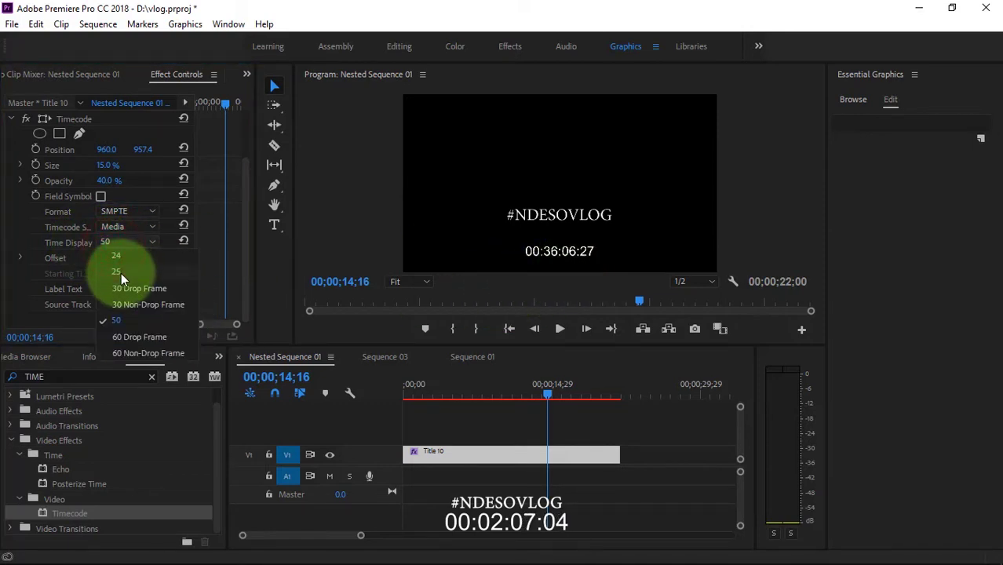
{"action": "left_click", "coordinate": [121, 272]}
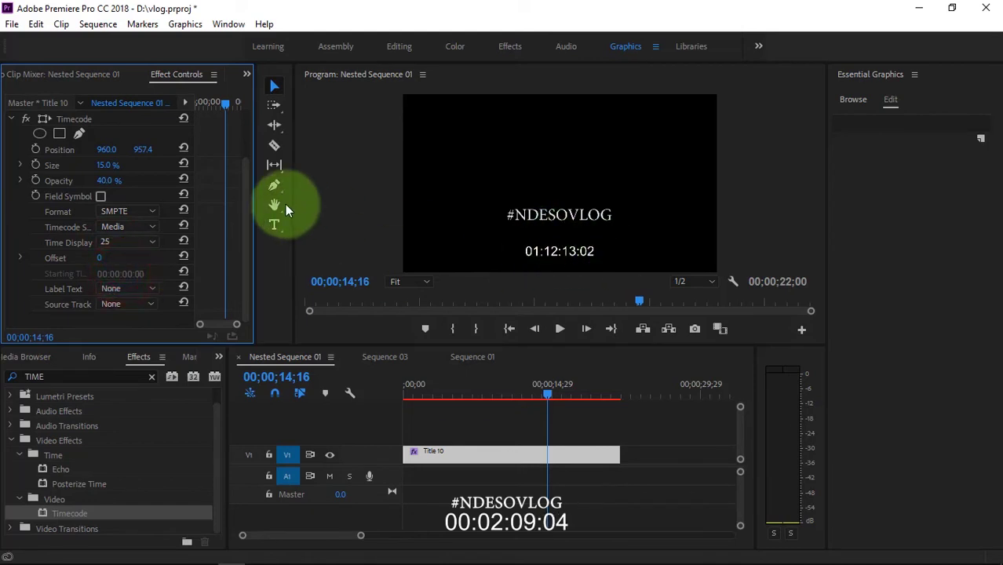
{"action": "left_click", "coordinate": [241, 230]}
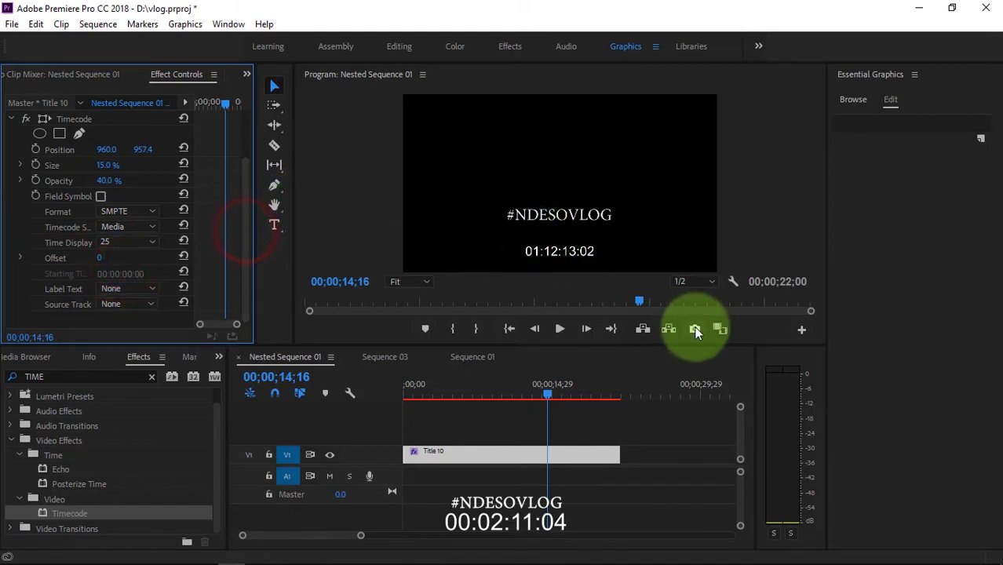
Move the playhead to 00;00;00;00 and set the Timecode effect's Timecode Source to Clip
{"action": "left_click_drag", "start_coordinate": [549, 385], "coordinate": [273, 361]}
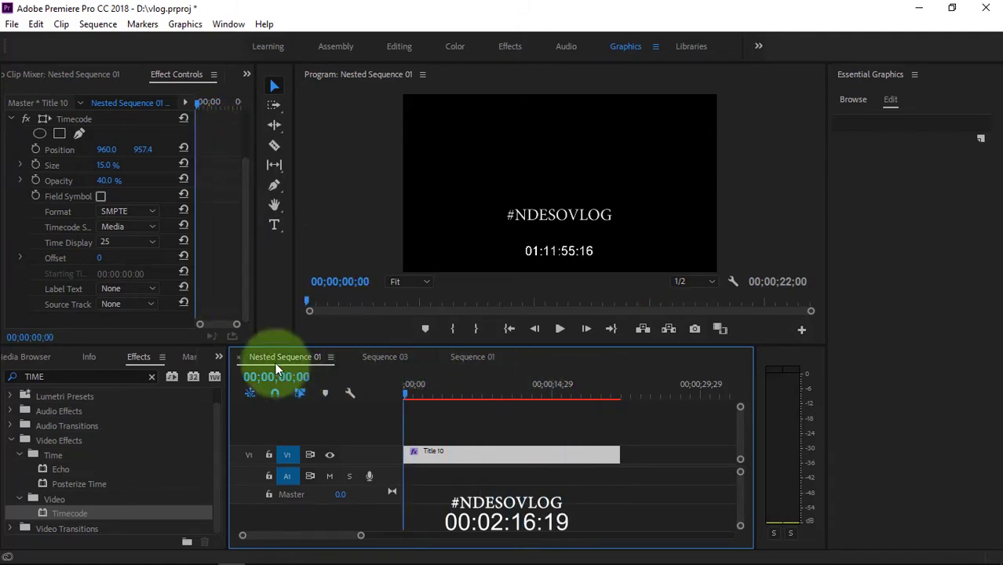
{"action": "left_click", "coordinate": [144, 219]}
{"action": "left_click", "coordinate": [136, 228]}
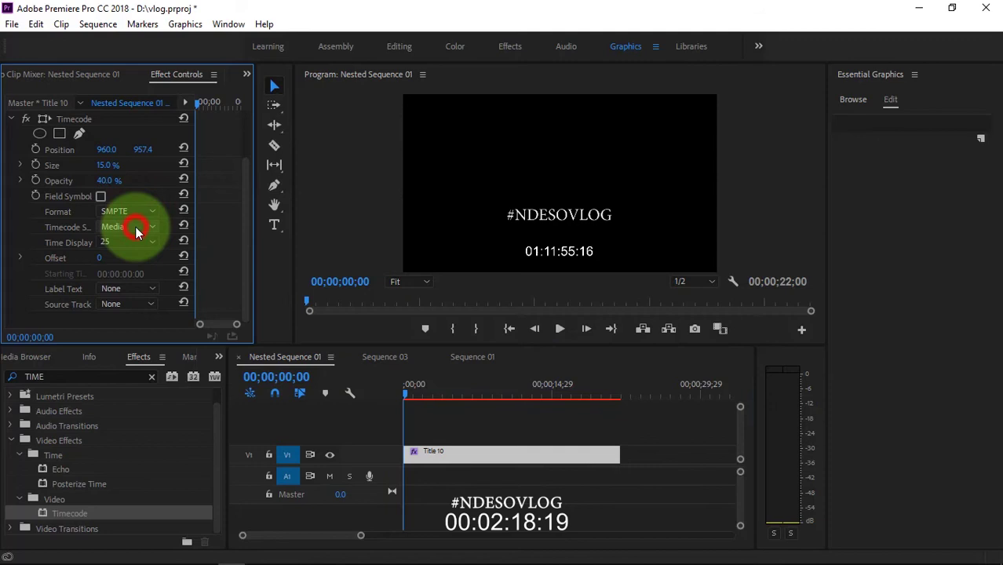
{"action": "left_click", "coordinate": [247, 222]}
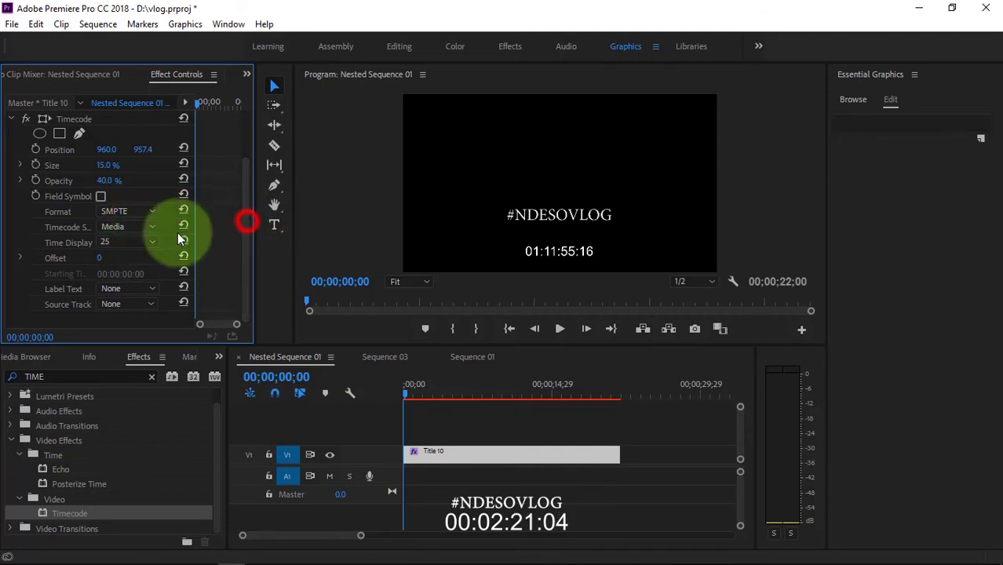
{"action": "left_click", "coordinate": [149, 226]}
{"action": "left_click", "coordinate": [141, 236]}
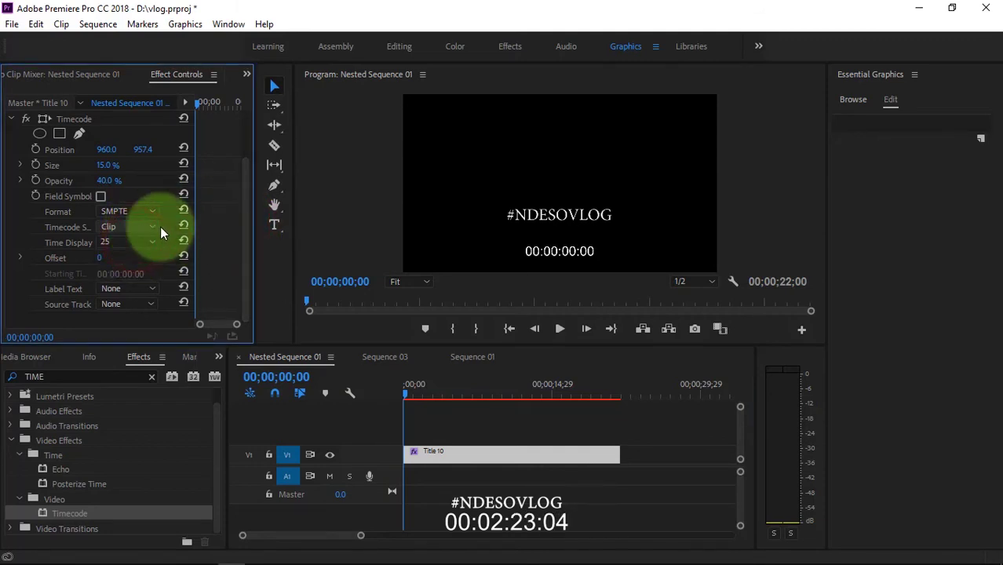
Try the Media and Generate timecode sources, and return the Timecode Source to Clip
{"action": "left_click", "coordinate": [138, 228]}
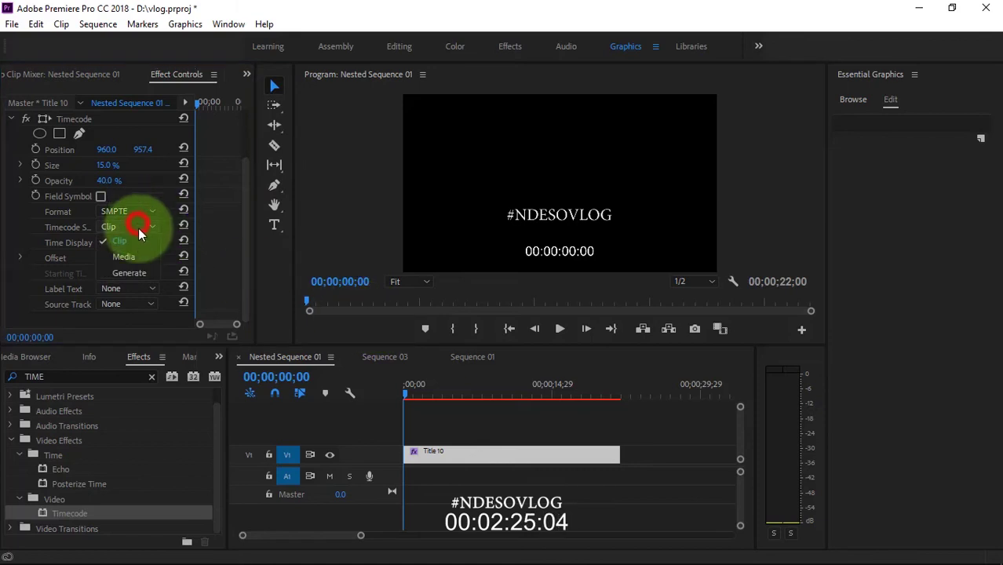
{"action": "left_click", "coordinate": [126, 257]}
{"action": "left_click", "coordinate": [128, 226]}
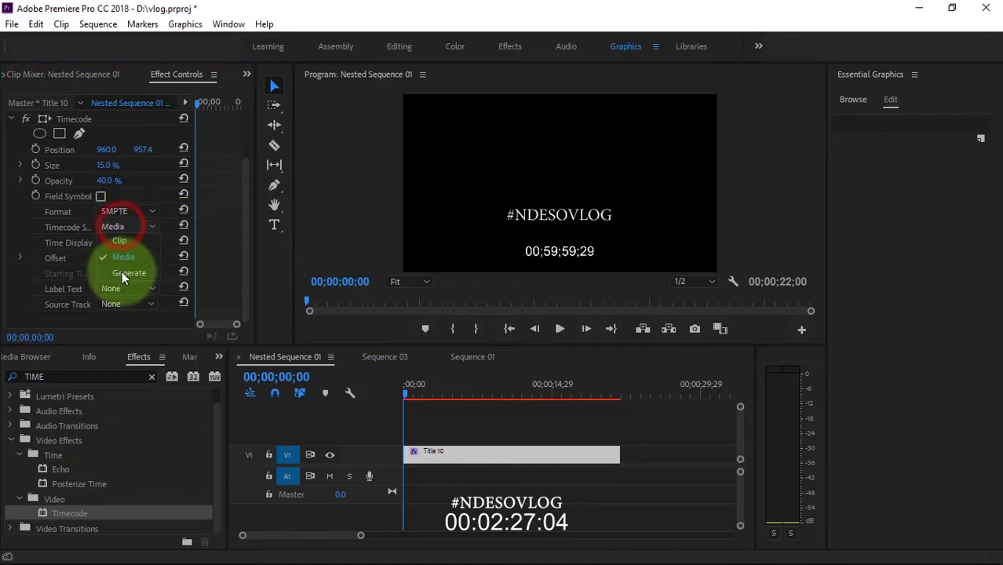
{"action": "left_click", "coordinate": [124, 273]}
{"action": "left_click", "coordinate": [128, 225]}
{"action": "left_click", "coordinate": [121, 241]}
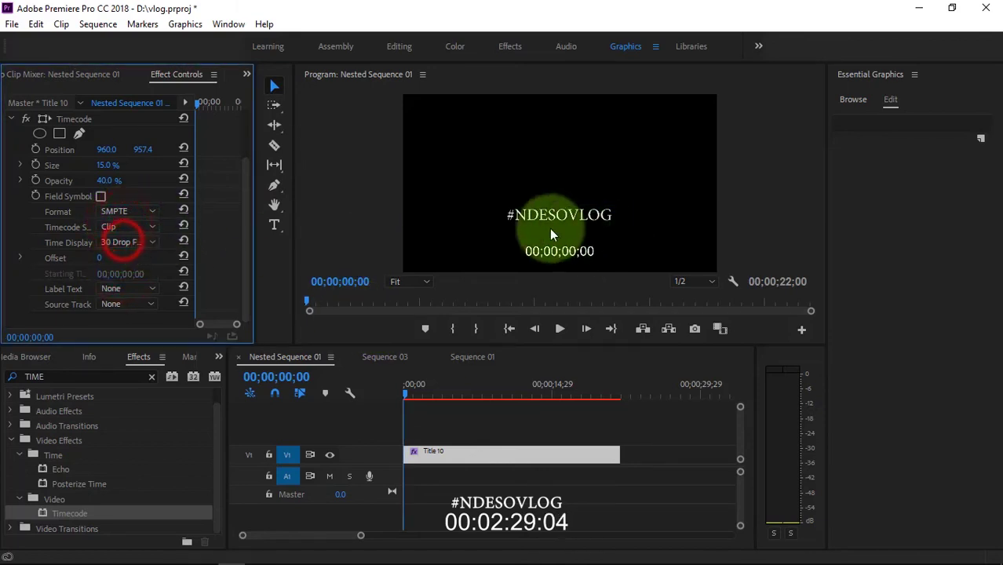
Set the Time Display back to 25, scrub the timeline to check the timecode, and return the playhead to 00;00;00;00
{"action": "left_click", "coordinate": [121, 242]}
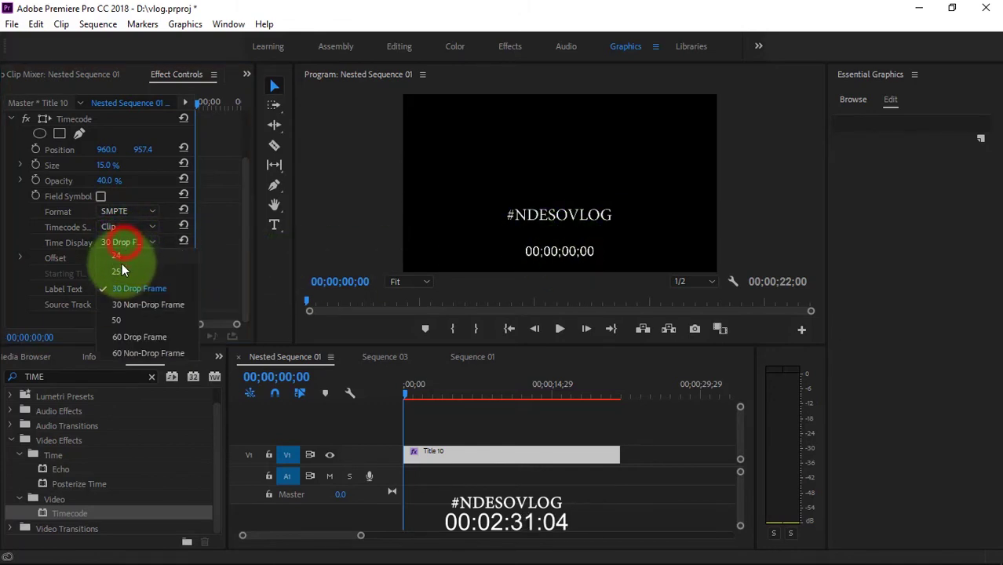
{"action": "left_click", "coordinate": [122, 270]}
{"action": "left_click", "coordinate": [404, 391]}
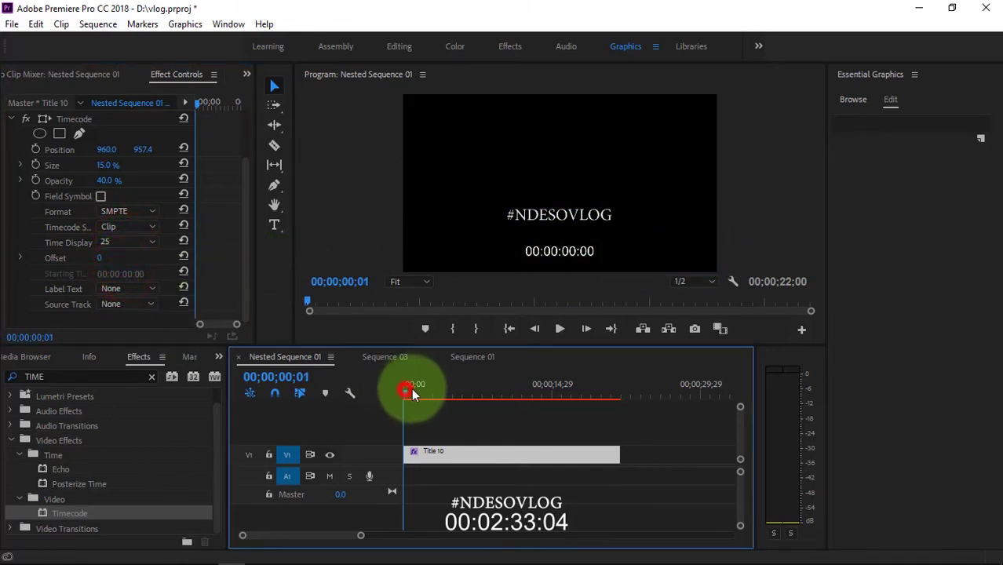
{"action": "left_click_drag", "start_coordinate": [411, 390], "coordinate": [225, 314]}
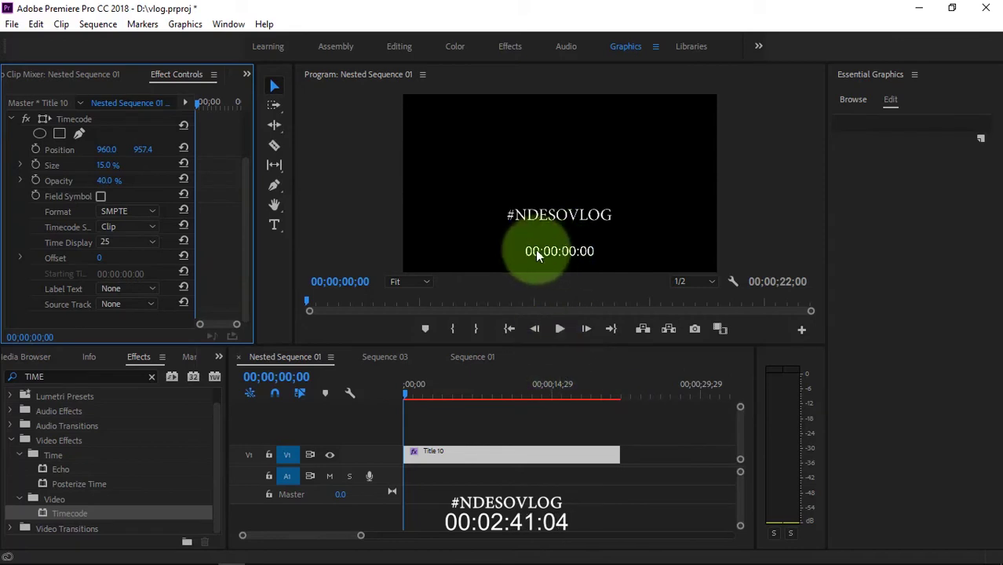
Try the Title 10 clip's Motion settings with Position Y at 531 and Scale at 92, and undo the changes
{"action": "left_click_drag", "start_coordinate": [247, 242], "coordinate": [236, 130]}
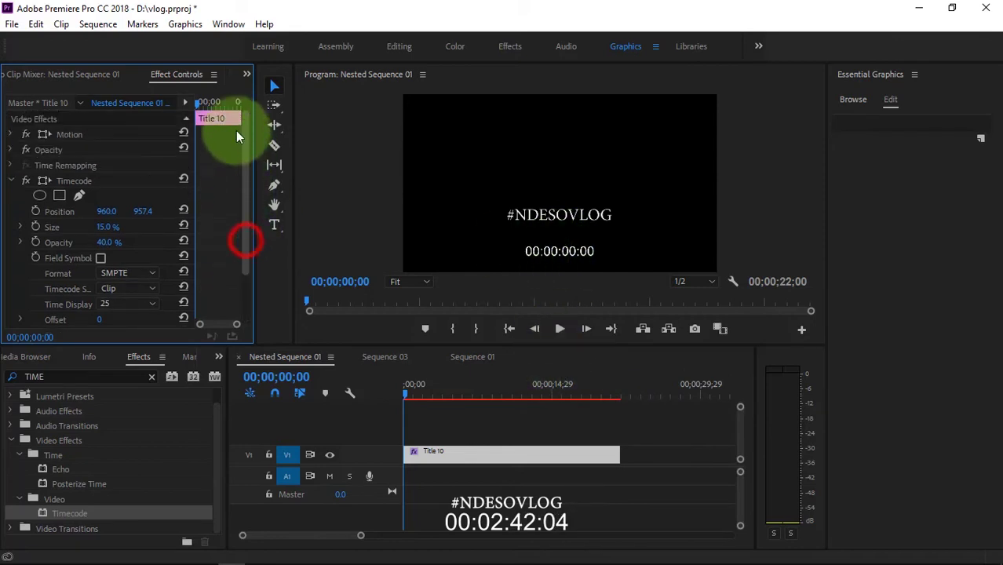
{"action": "left_click", "coordinate": [11, 135]}
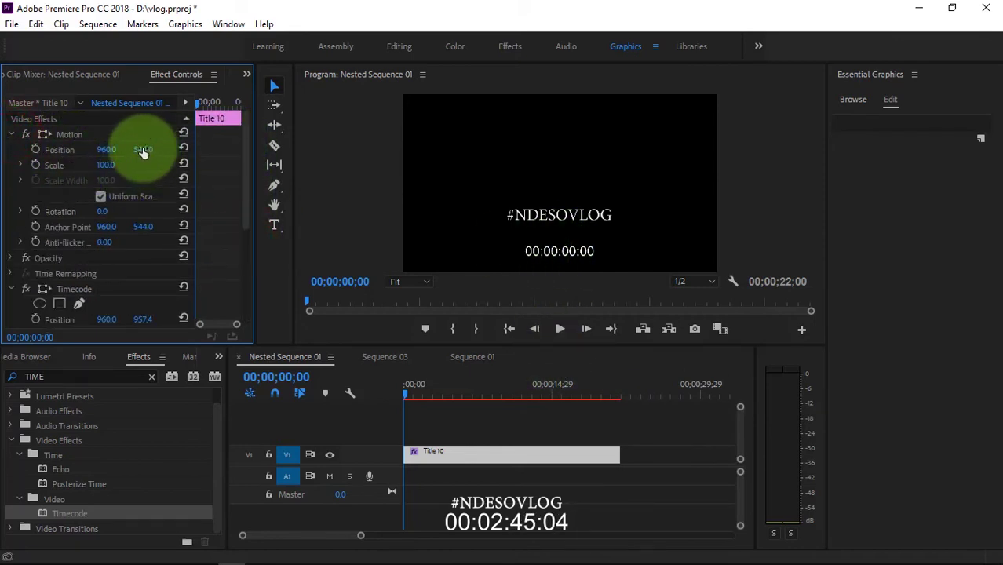
{"action": "left_click_drag", "start_coordinate": [143, 151], "coordinate": [118, 165]}
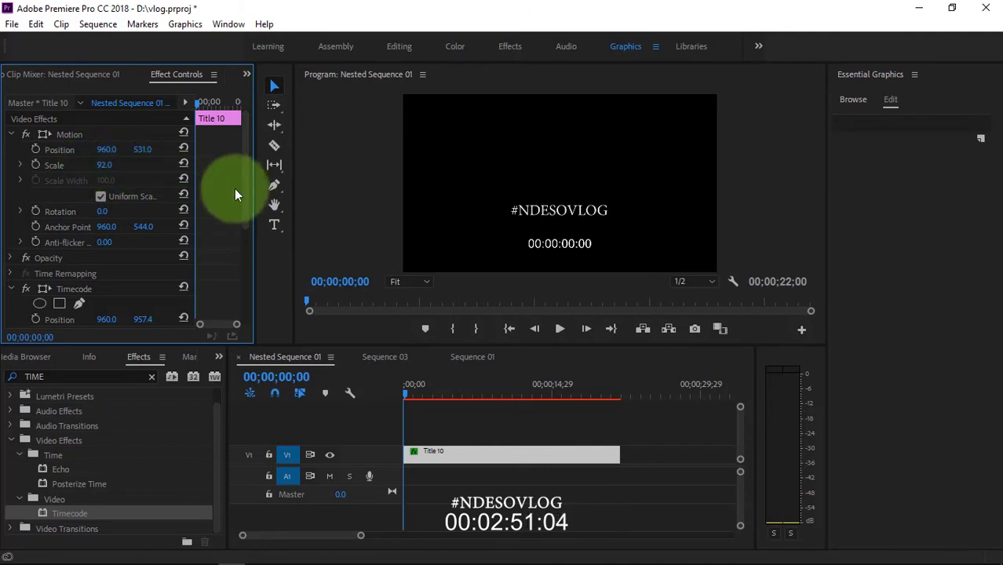
{"action": "left_click_drag", "start_coordinate": [518, 228], "coordinate": [566, 253]}
{"action": "left_click", "coordinate": [555, 217]}
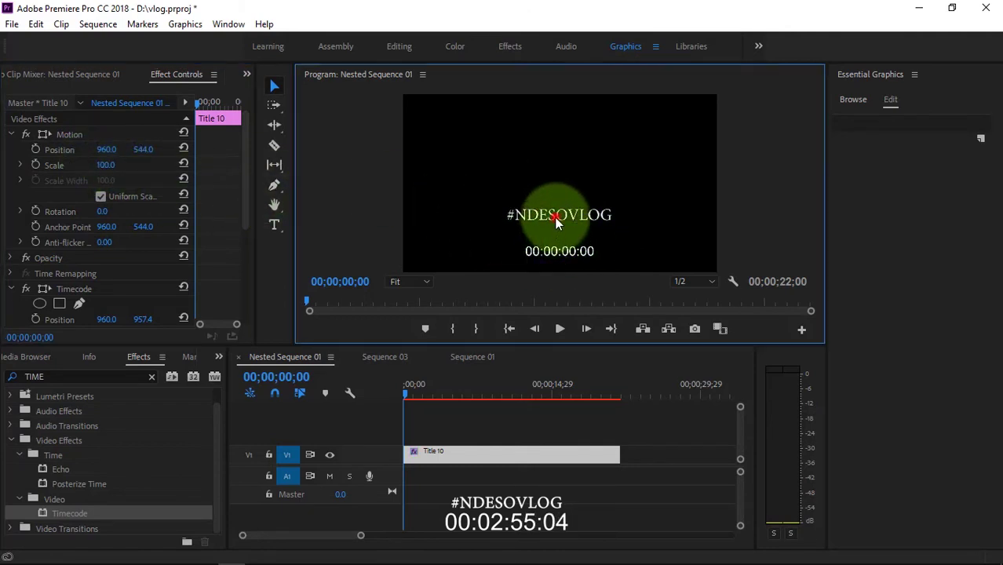
At 00;00;10;29, open Title 10 for editing and move the #NDESOVLOG text straight down to just above the timecode
{"action": "left_click", "coordinate": [515, 393]}
{"action": "double_click", "coordinate": [532, 456]}
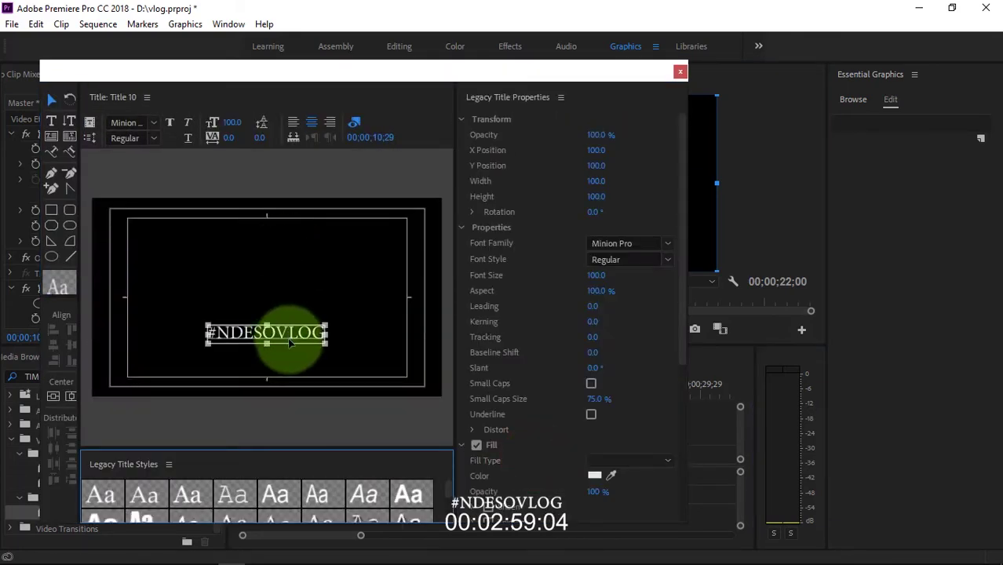
{"action": "left_click_drag", "start_coordinate": [290, 336], "coordinate": [289, 353]}
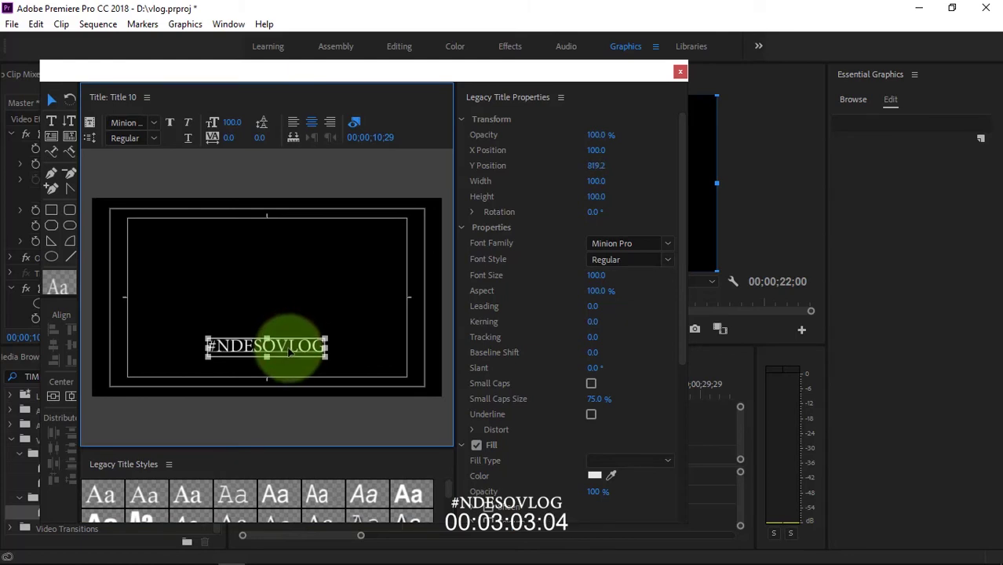
{"action": "left_click", "coordinate": [680, 71]}
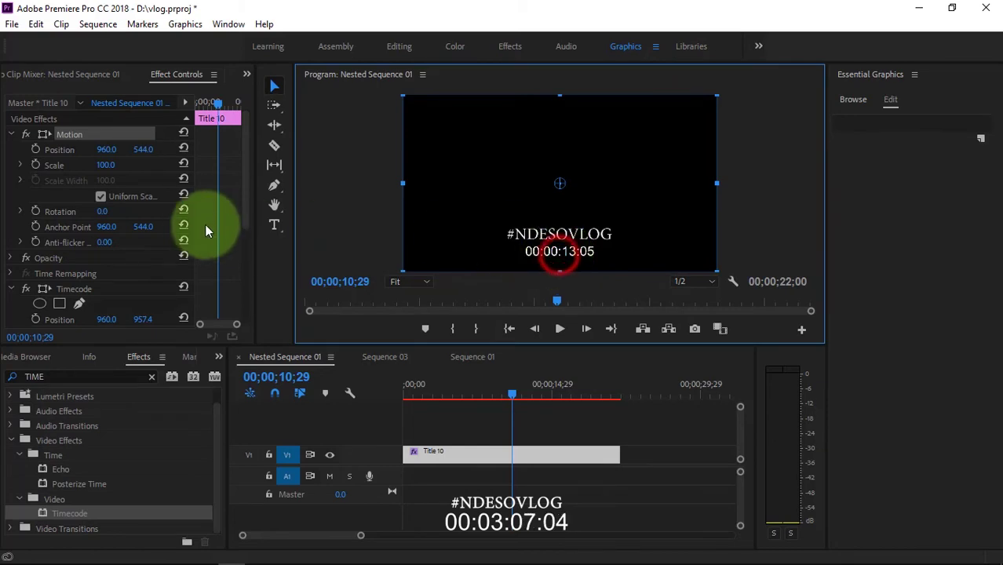
Set the Timecode effect's vertical position to 945.4 so it sits closer to the title, and deselect the clip
{"action": "left_click_drag", "start_coordinate": [245, 183], "coordinate": [238, 261]}
{"action": "left_click", "coordinate": [57, 132]}
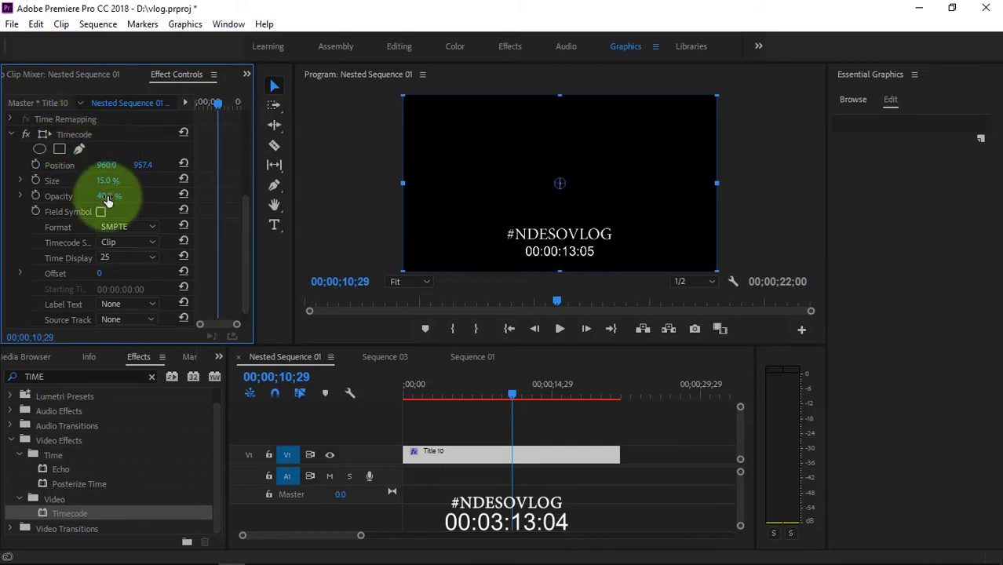
{"action": "mouse_move", "coordinate": [139, 166]}
{"action": "left_mouse_down"}
{"action": "mouse_move", "coordinate": [112, 153]}
{"action": "mouse_move", "coordinate": [123, 139]}
{"action": "mouse_move", "coordinate": [134, 150]}
{"action": "mouse_move", "coordinate": [119, 141]}
{"action": "mouse_move", "coordinate": [138, 174]}
{"action": "mouse_move", "coordinate": [245, 162]}
{"action": "left_mouse_up"}
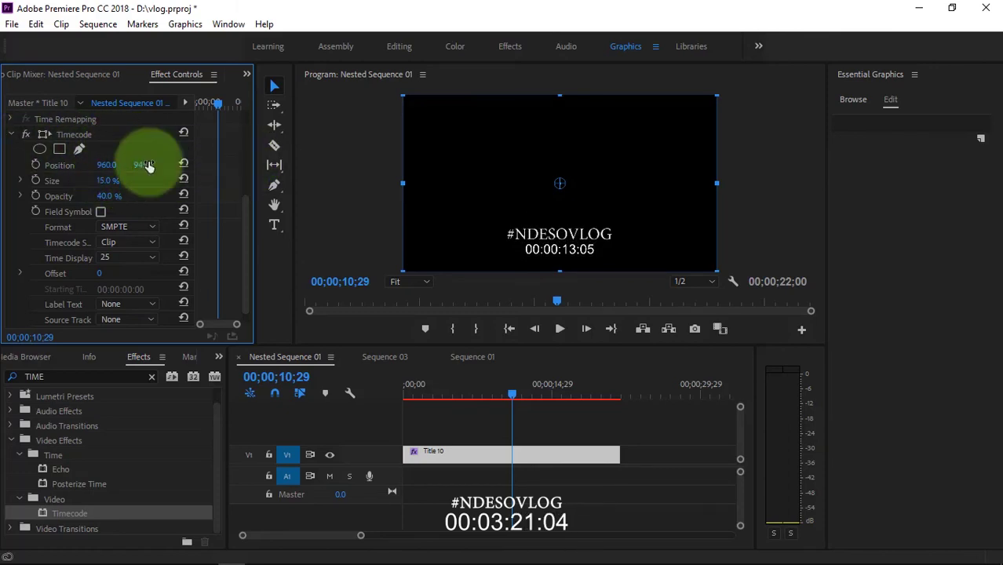
{"action": "left_click", "coordinate": [599, 425]}
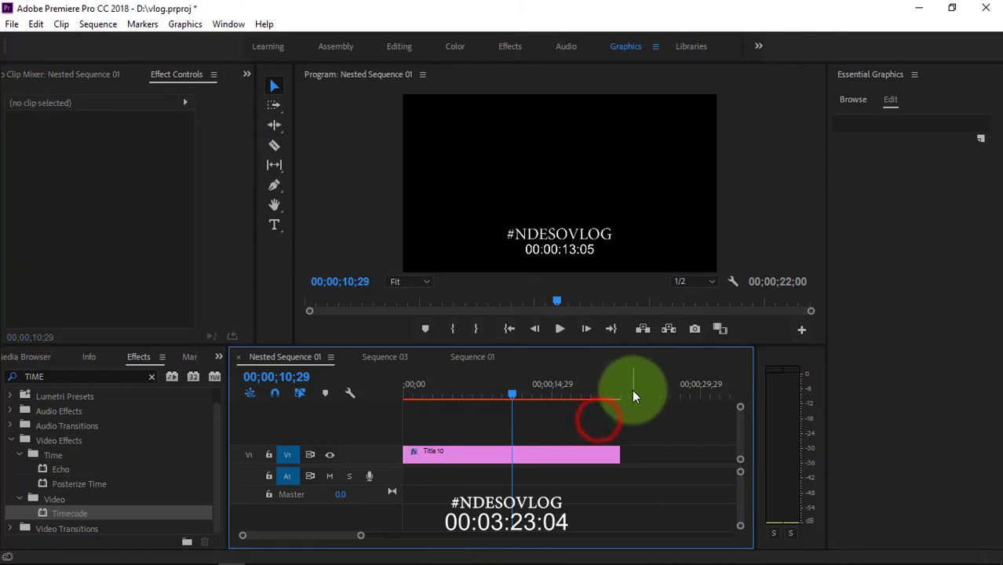
Create a legacy title containing a solid near-white rectangle, about 1994 by 1154, that covers the whole frame
{"action": "left_click", "coordinate": [12, 23]}
{"action": "mouse_move", "coordinate": [27, 45]}
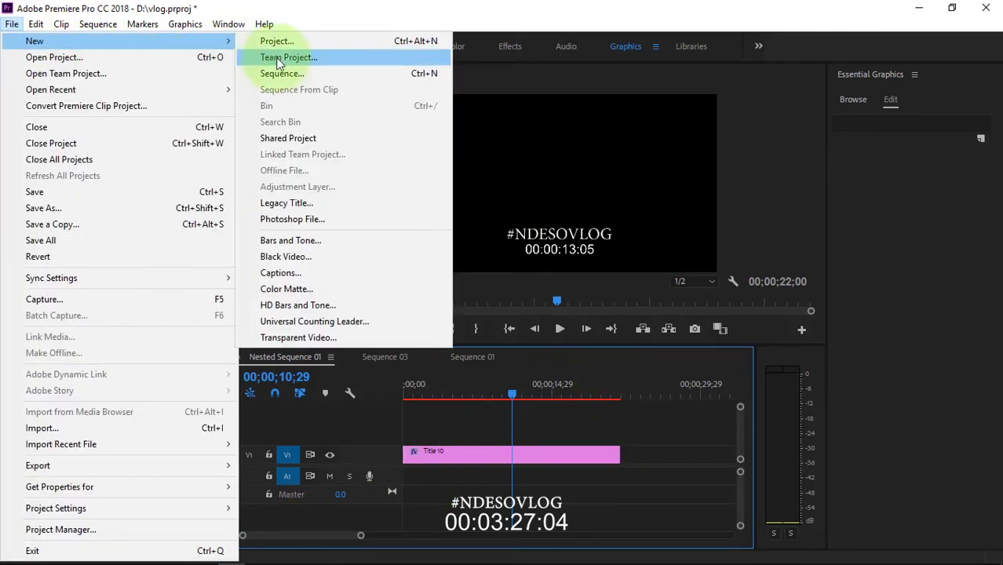
{"action": "left_click", "coordinate": [314, 205]}
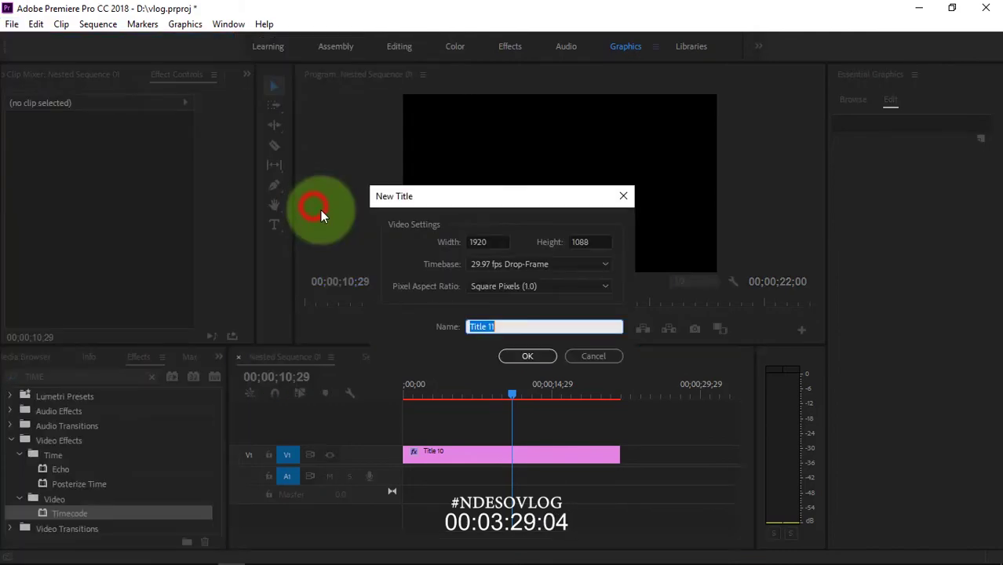
{"action": "left_click", "coordinate": [524, 354]}
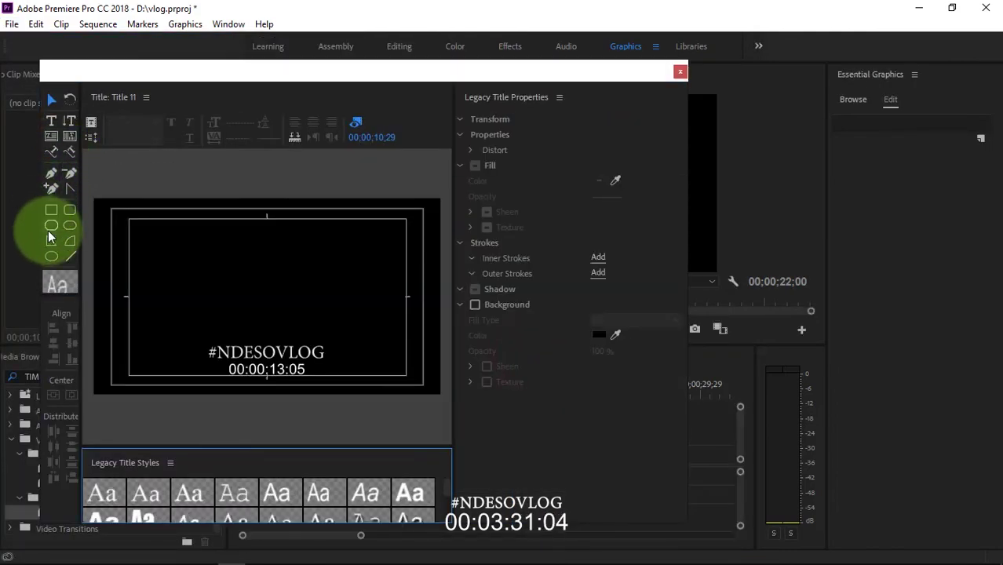
{"action": "left_click", "coordinate": [50, 208]}
{"action": "left_click_drag", "start_coordinate": [89, 191], "coordinate": [446, 397]}
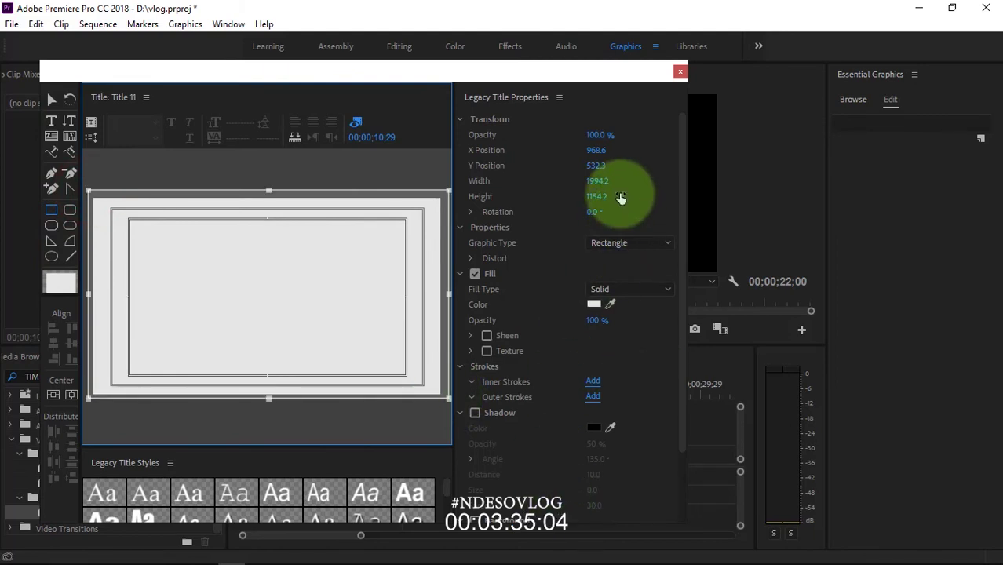
{"action": "left_click", "coordinate": [679, 72]}
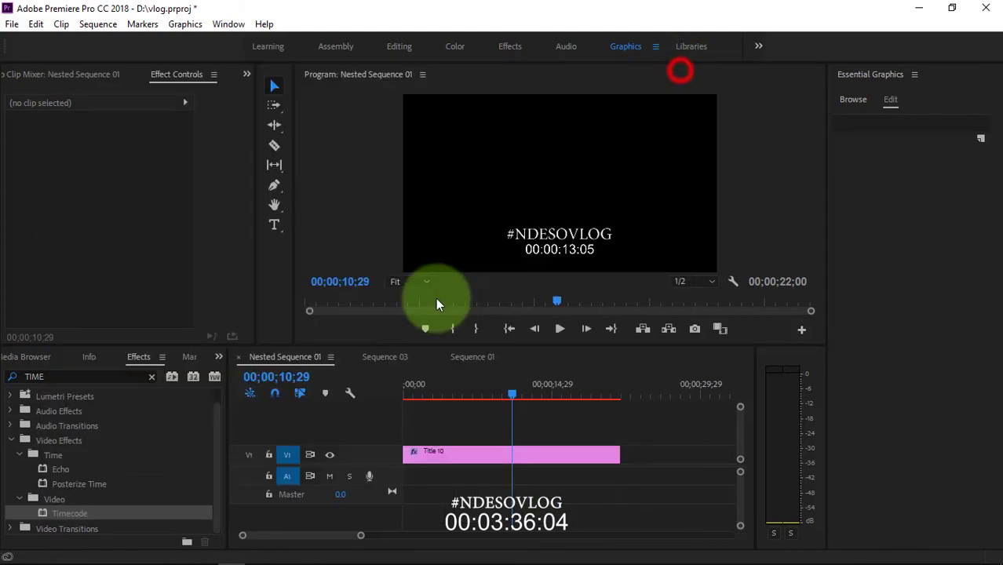
Place Title 11 on V1 beneath Title 10 on V2, matching its length, and preview the result at 00;00;02;01
{"action": "left_click", "coordinate": [195, 359]}
{"action": "left_click", "coordinate": [221, 359]}
{"action": "left_click", "coordinate": [232, 373]}
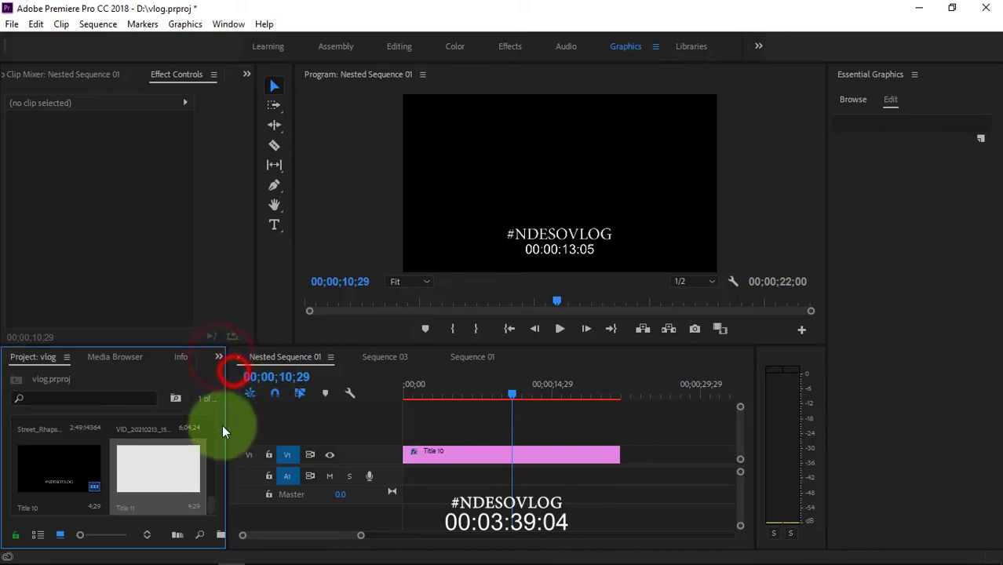
{"action": "left_click_drag", "start_coordinate": [176, 467], "coordinate": [620, 455]}
{"action": "left_click", "coordinate": [428, 392]}
{"action": "left_click", "coordinate": [423, 389]}
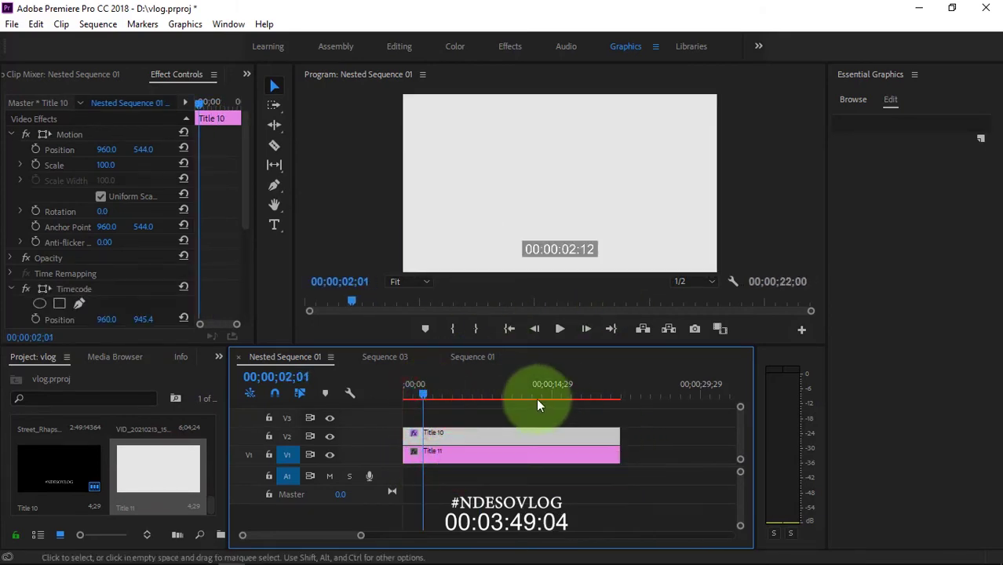
Scrub through the nested sequence to 00;00;07;01 to check Title 10 over the white background, and deselect the clip
{"action": "left_click_drag", "start_coordinate": [413, 396], "coordinate": [557, 397]}
{"action": "left_click", "coordinate": [476, 390]}
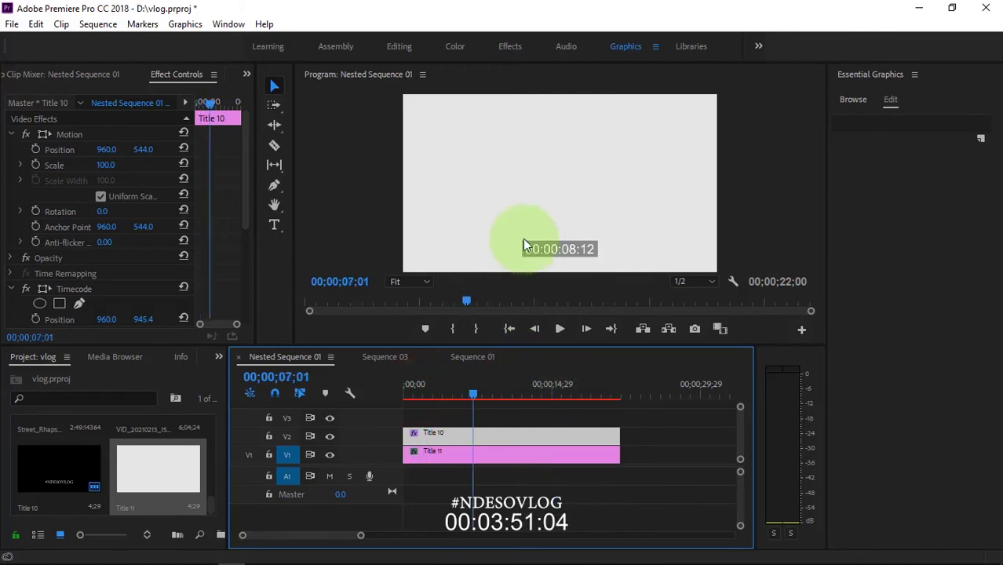
{"action": "left_click", "coordinate": [463, 430], "text": "shift"}
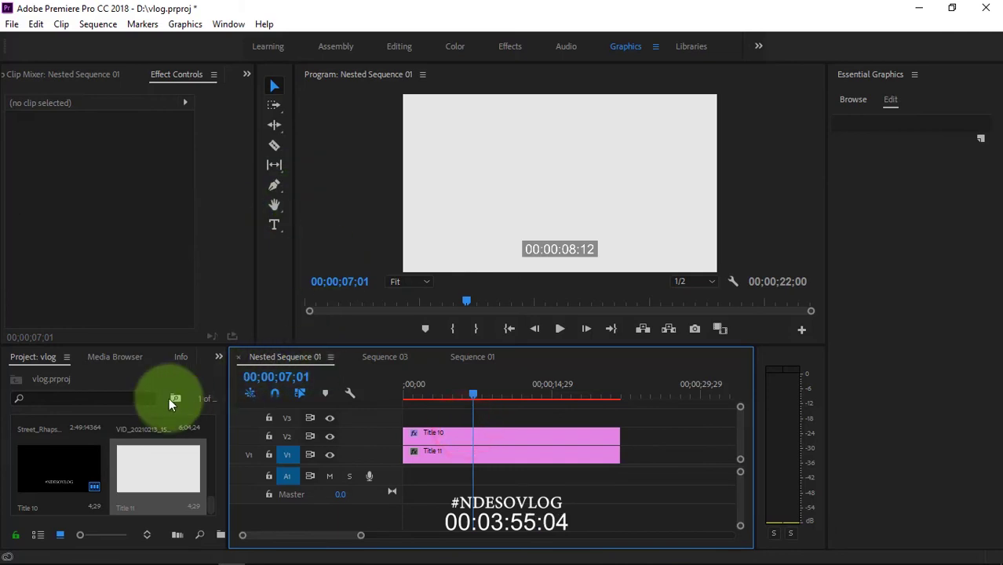
Open Title 10 from V2 for editing and change the #NDESOVLOG text's fill color to dark grey 636363
{"action": "left_click", "coordinate": [72, 463]}
{"action": "left_click", "coordinate": [447, 451]}
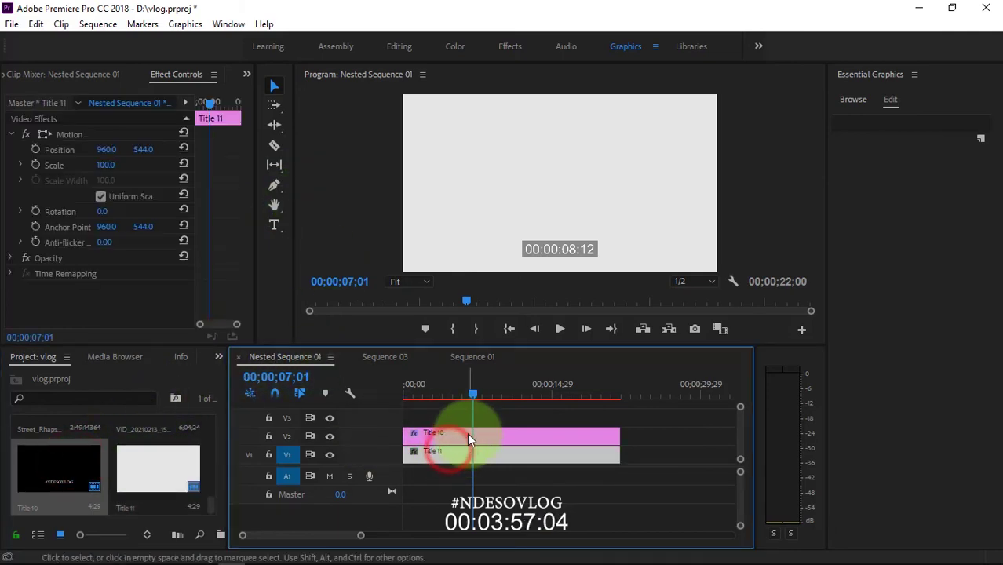
{"action": "double_click", "coordinate": [468, 437]}
{"action": "left_click", "coordinate": [225, 354]}
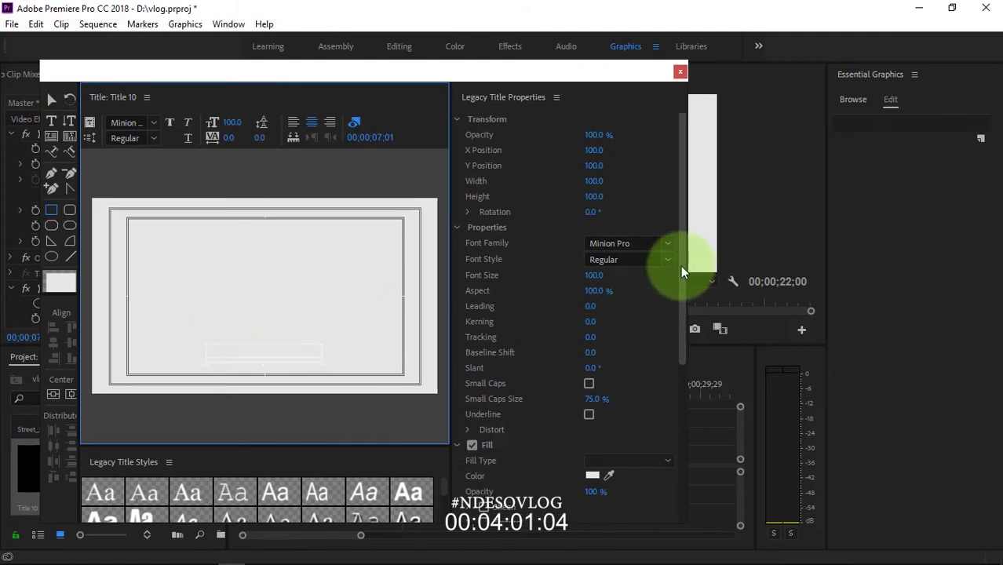
{"action": "left_click_drag", "start_coordinate": [680, 271], "coordinate": [682, 375]}
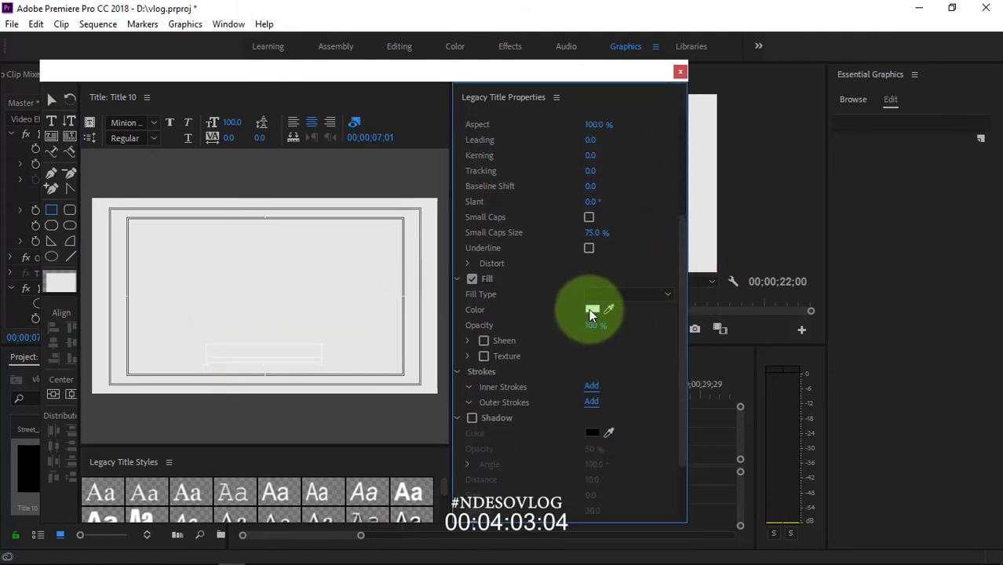
{"action": "left_click", "coordinate": [591, 311]}
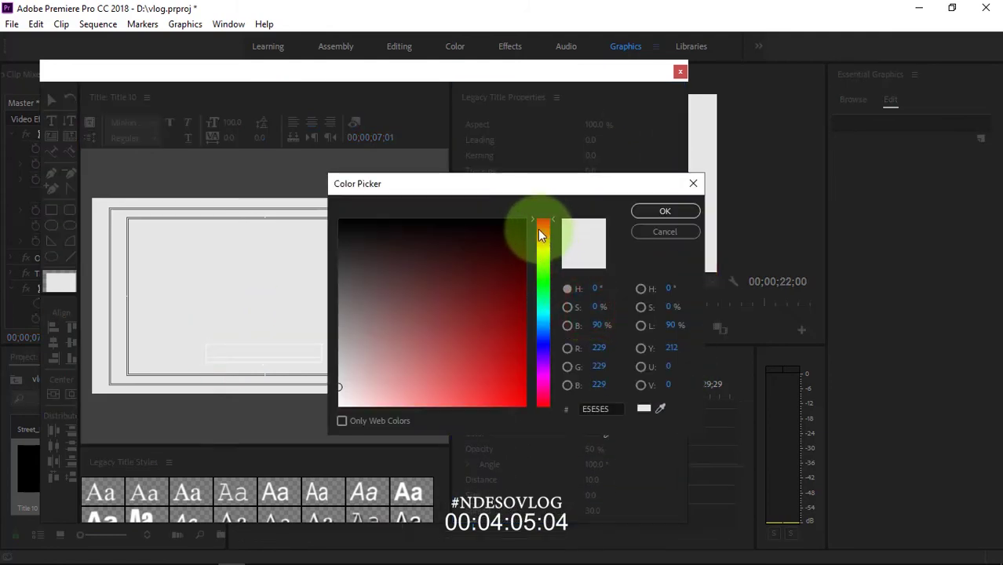
{"action": "left_click", "coordinate": [335, 287]}
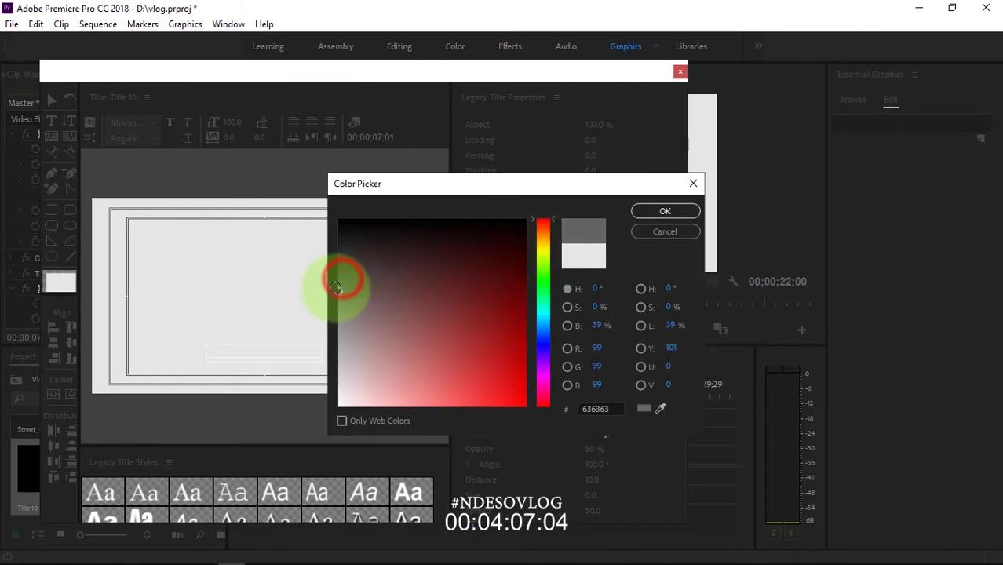
{"action": "left_click", "coordinate": [665, 211]}
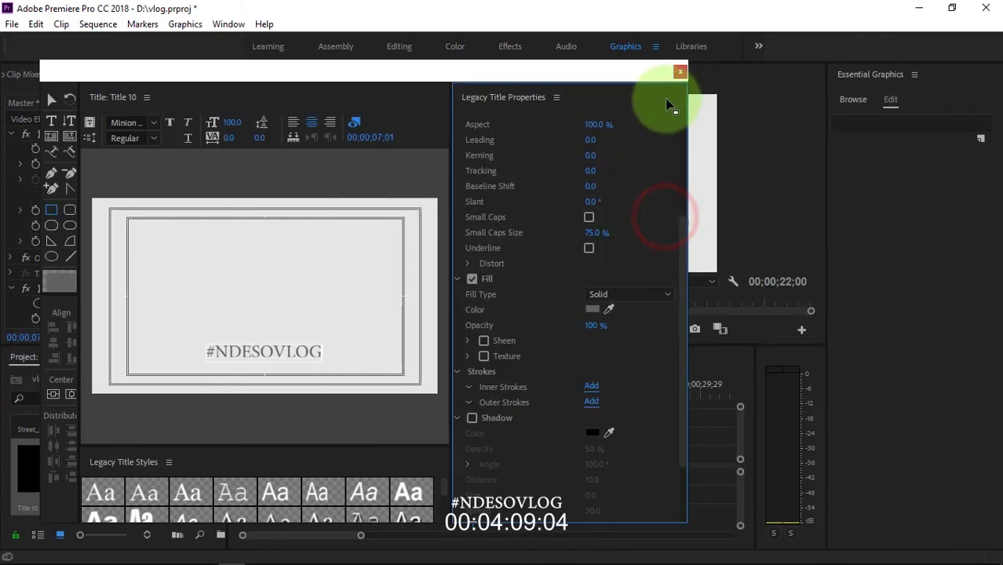
{"action": "left_click", "coordinate": [680, 67]}
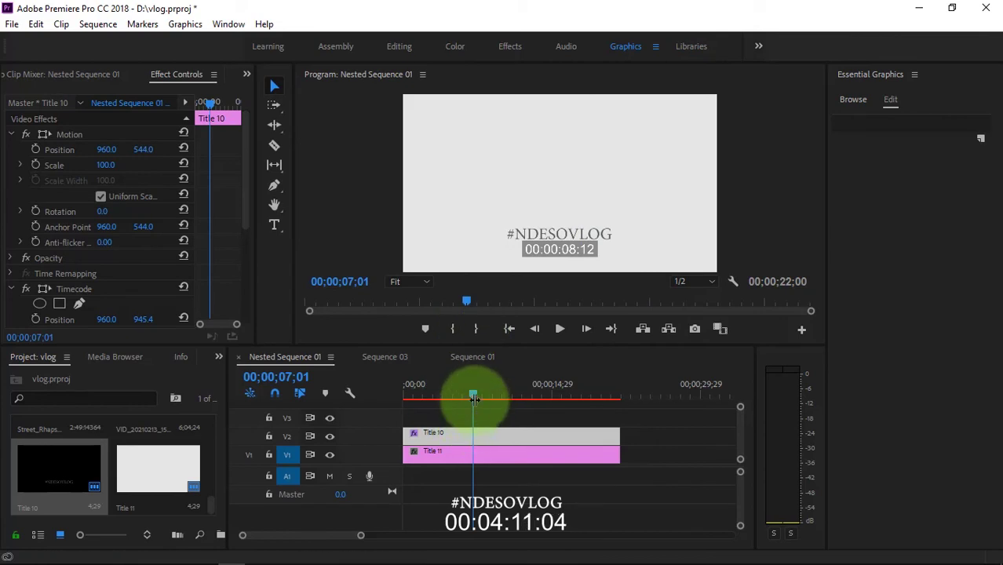
Set the opacity of Title 10's Timecode effect to 51% and play the sequence from its start to preview it
{"action": "left_click", "coordinate": [473, 397]}
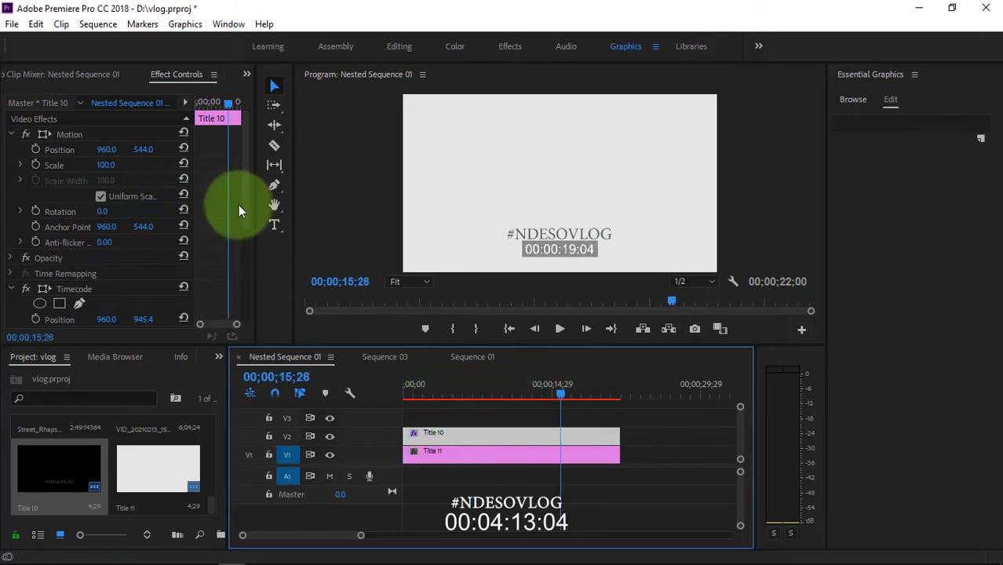
{"action": "left_click_drag", "start_coordinate": [243, 208], "coordinate": [80, 162]}
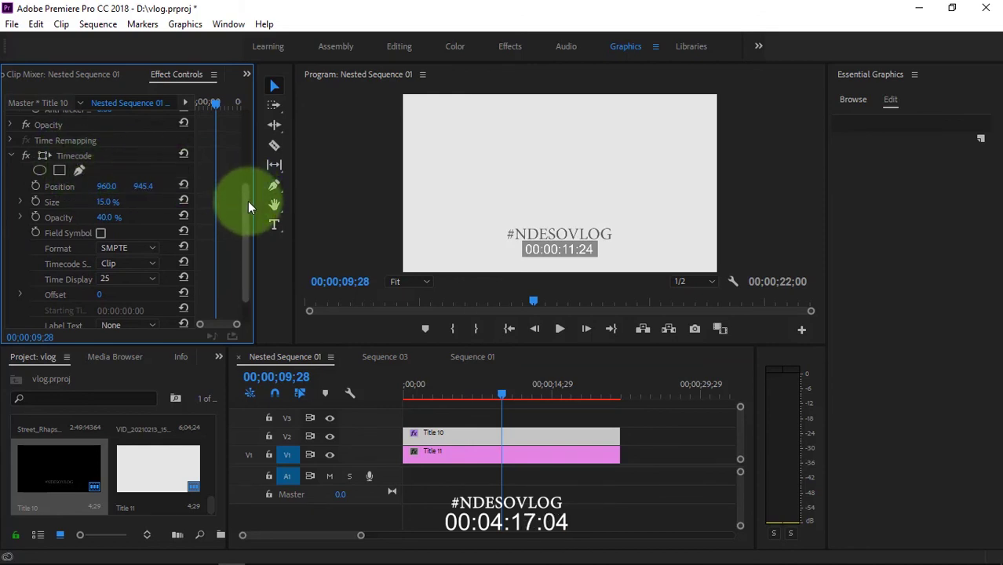
{"action": "left_click_drag", "start_coordinate": [107, 217], "coordinate": [44, 221]}
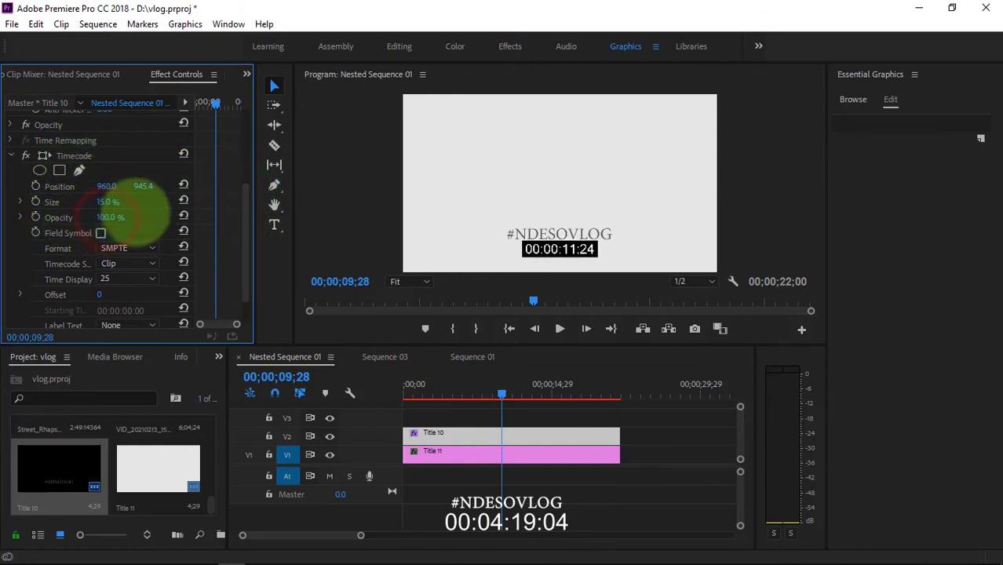
{"action": "left_click_drag", "start_coordinate": [118, 217], "coordinate": [191, 206]}
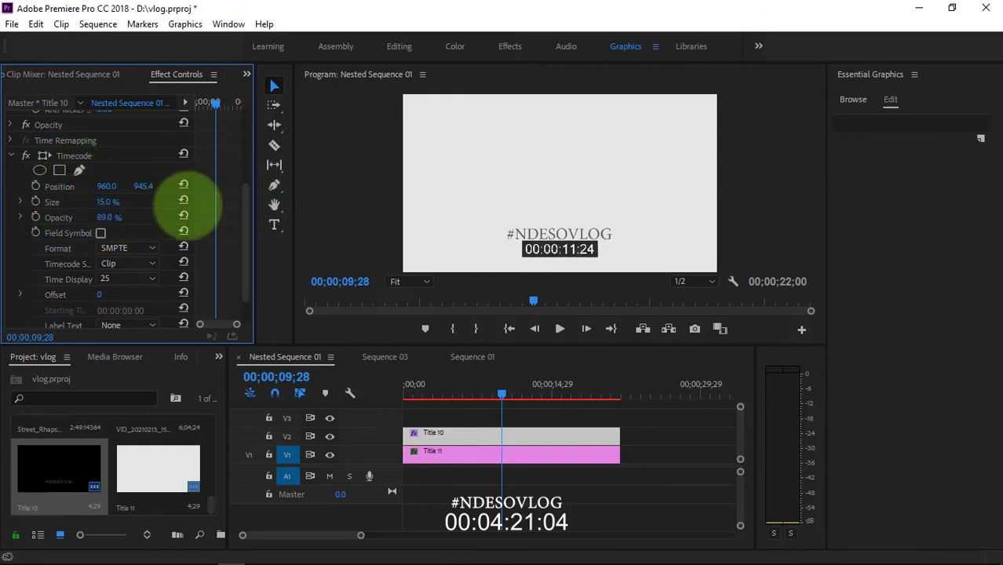
{"action": "left_click_drag", "start_coordinate": [115, 223], "coordinate": [156, 213]}
{"action": "left_click_drag", "start_coordinate": [503, 397], "coordinate": [394, 400]}
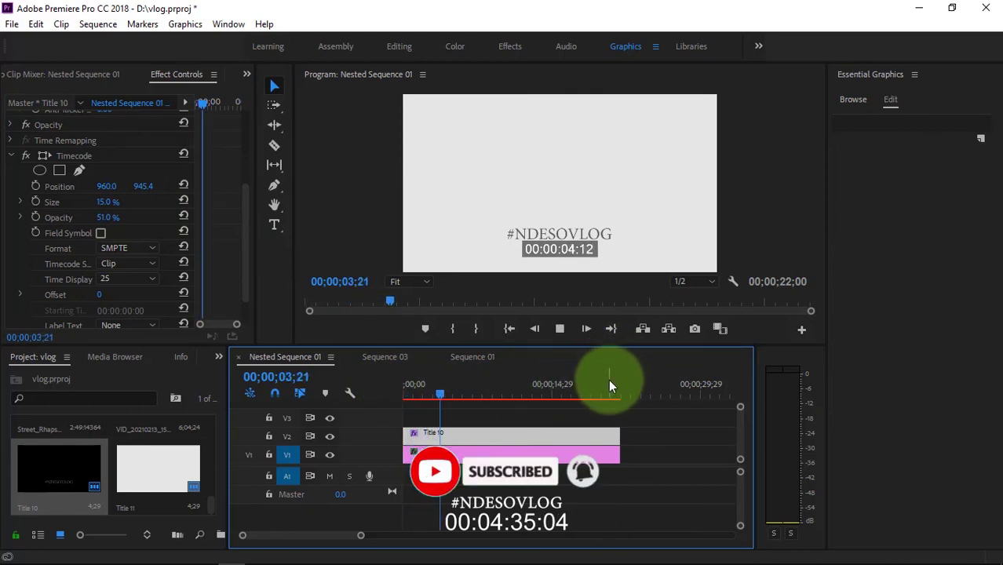
{"action": "key", "text": "space"}
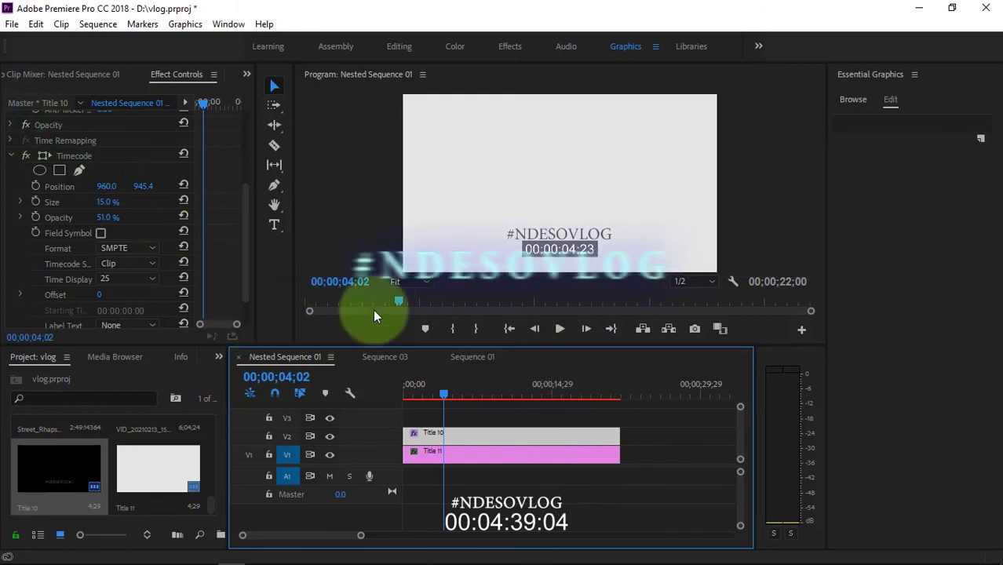
Close Premiere Pro without saving the changes to vlog.prproj
{"action": "left_click", "coordinate": [983, 8]}
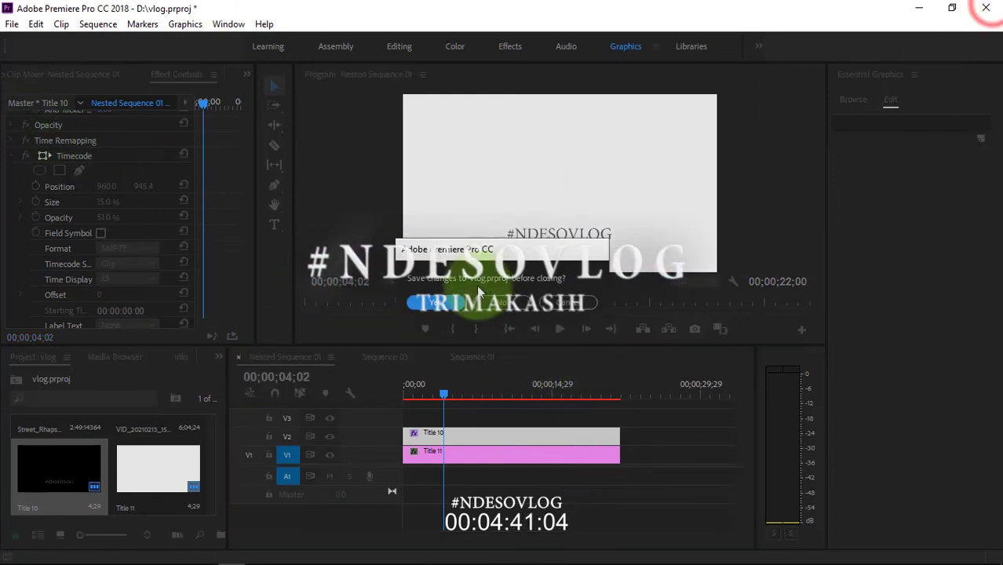
{"action": "left_click", "coordinate": [505, 302]}
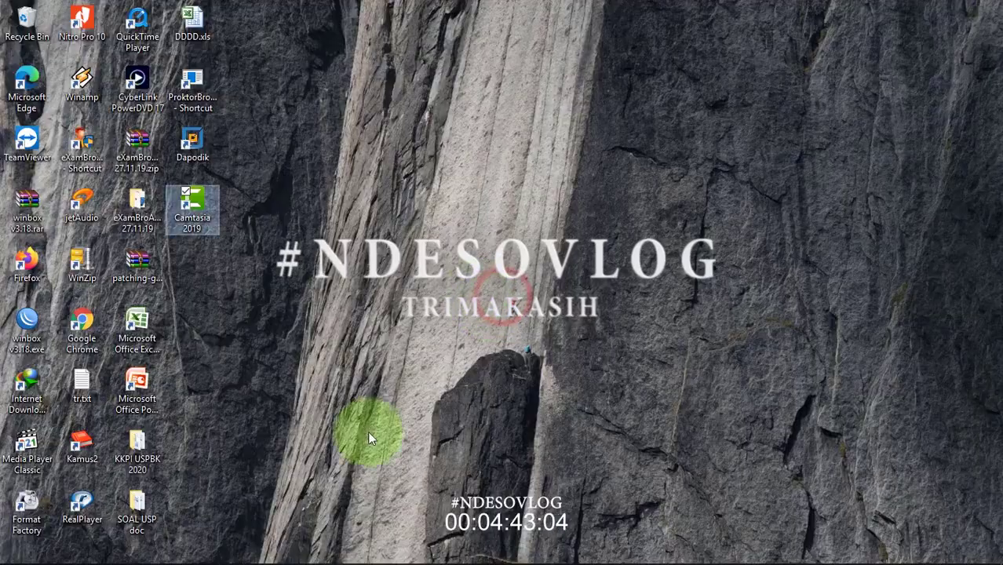
{"action": "left_click", "coordinate": [259, 555]}
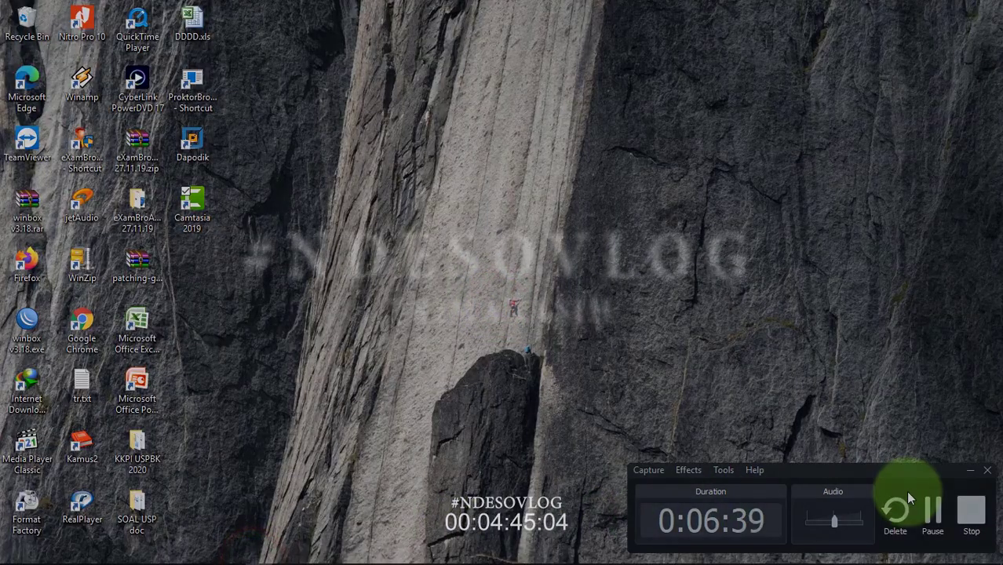